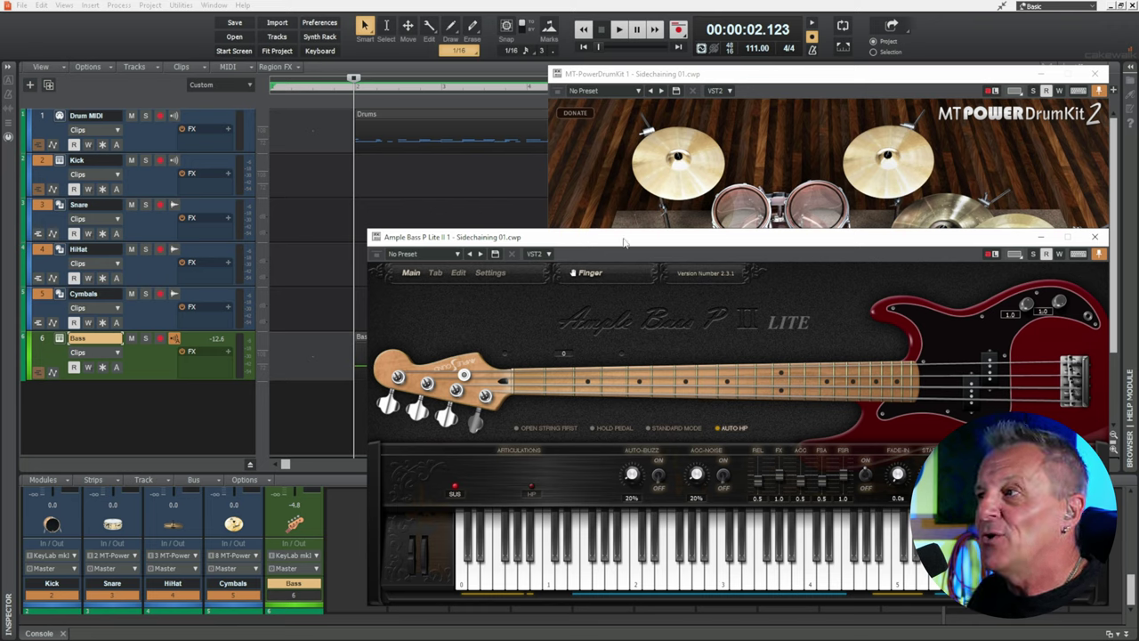
# Step: Bring the MT-PowerDrumKit window to the front and open its mixer to examine the drum output assignments
pyautogui.click(796, 81)
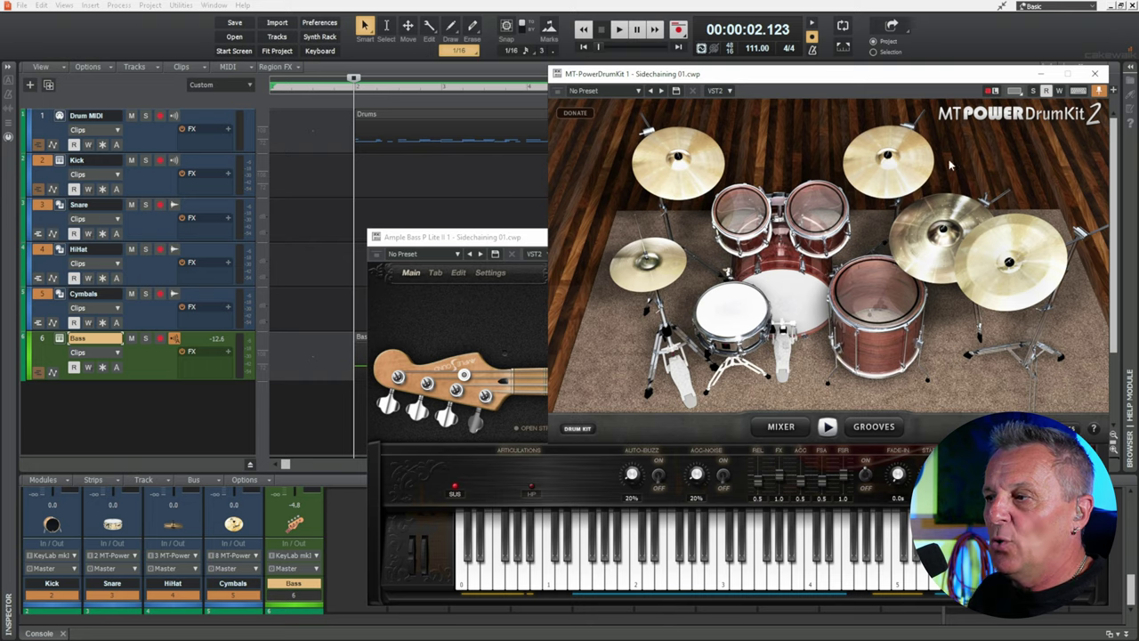
pyautogui.click(781, 428)
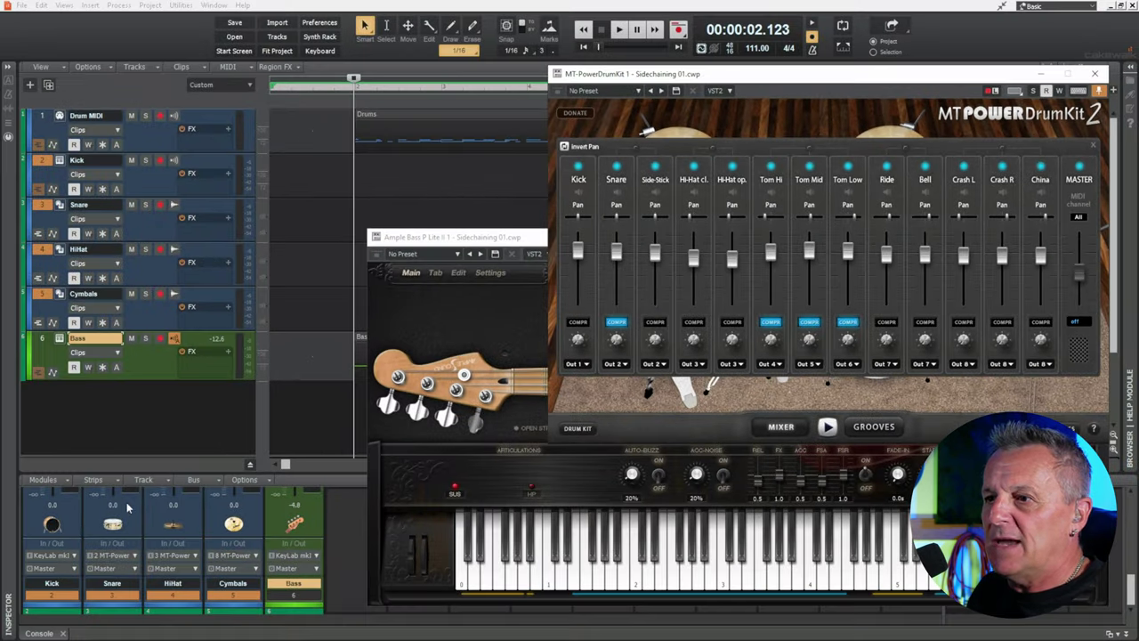
# Step: Expand the console and examine the Kick, Snare, HiHat, Cymbals and Bass channels one by one
pyautogui.click(40, 633)
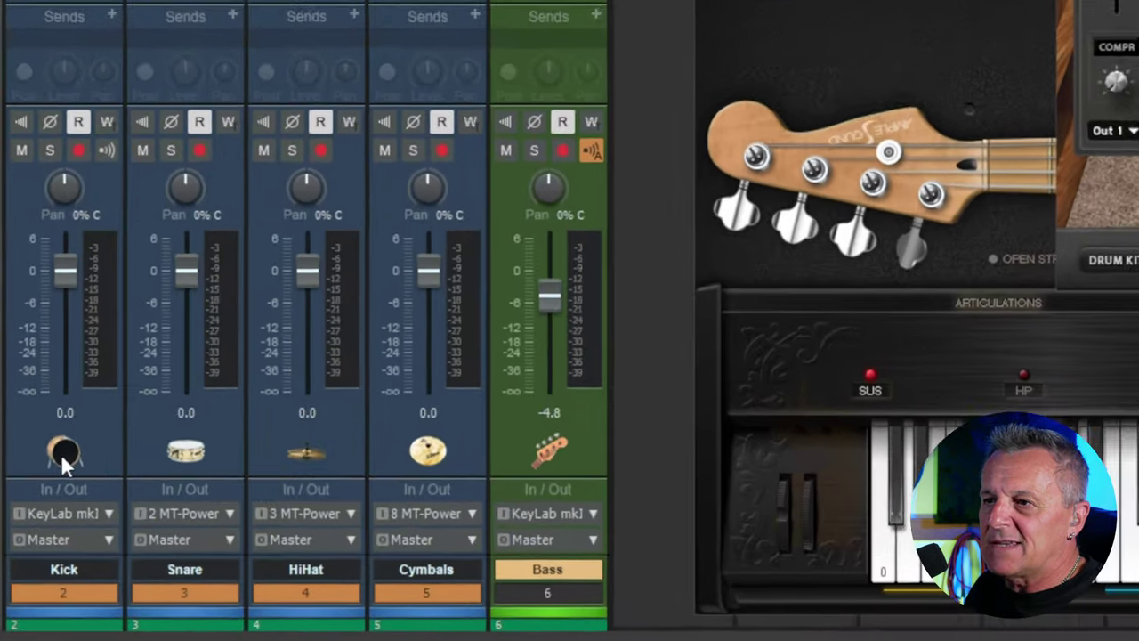
pyautogui.click(55, 525)
pyautogui.click(205, 436)
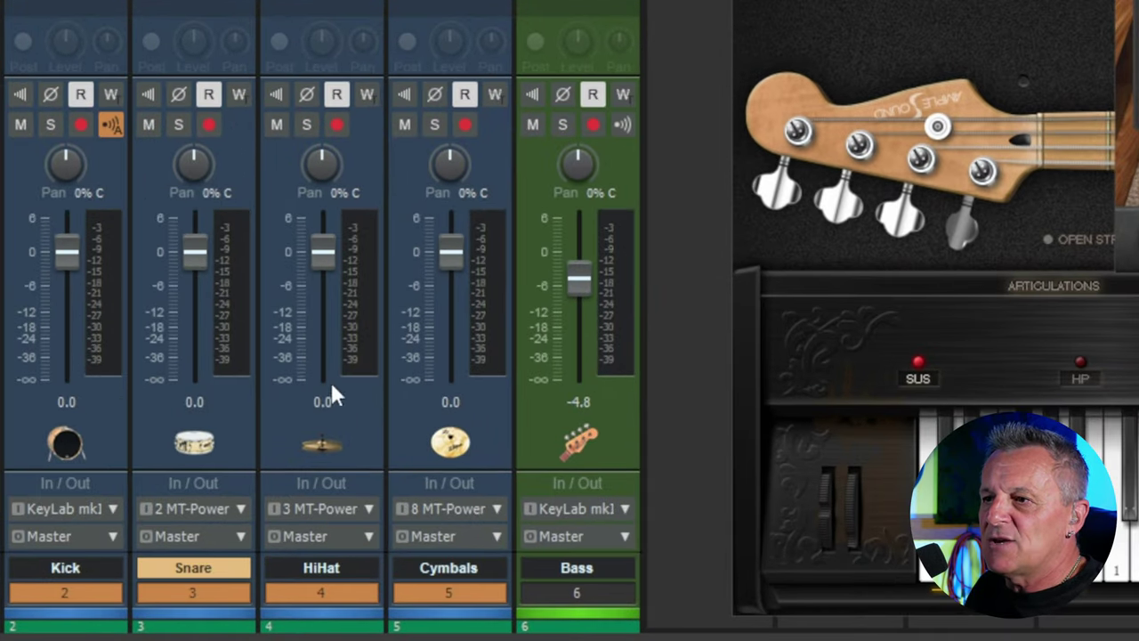
pyautogui.click(318, 427)
pyautogui.click(447, 429)
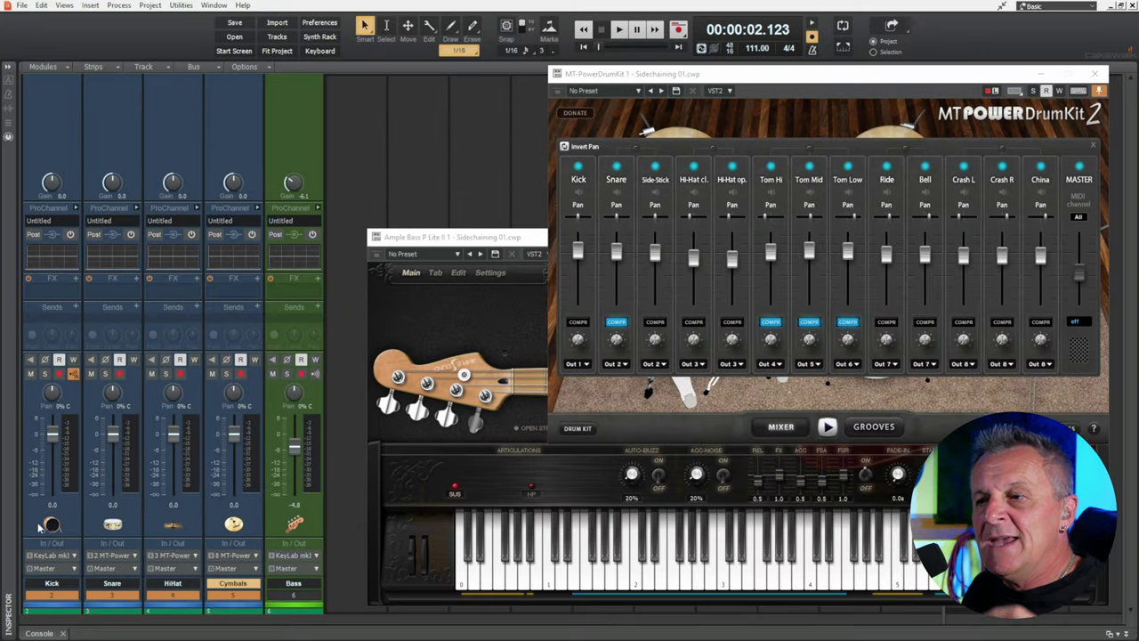
pyautogui.click(51, 525)
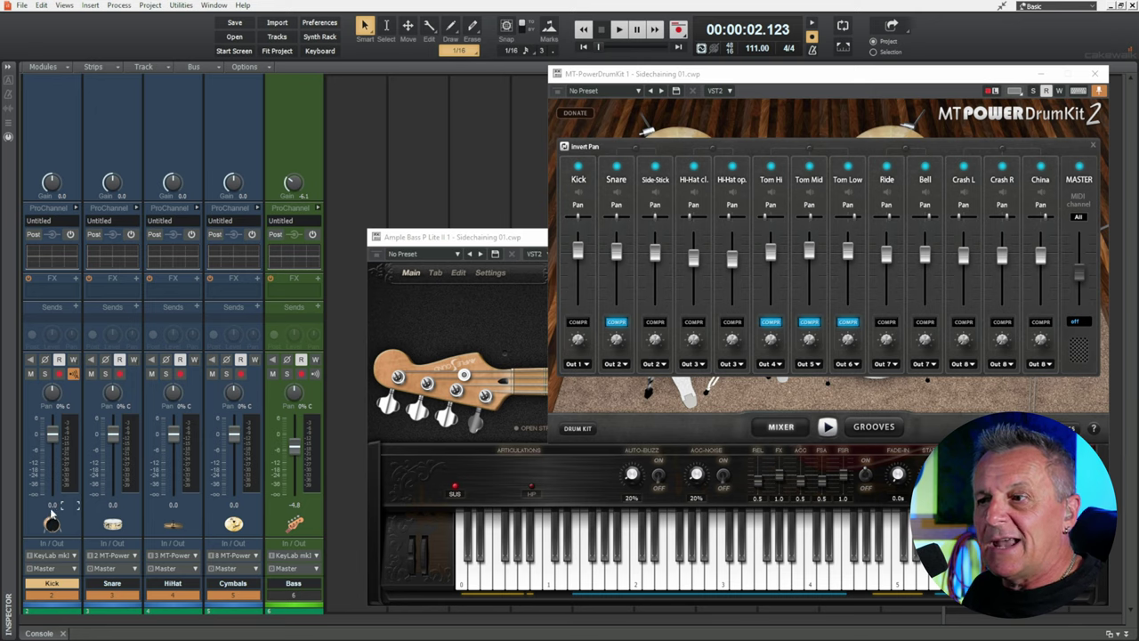
pyautogui.click(313, 514)
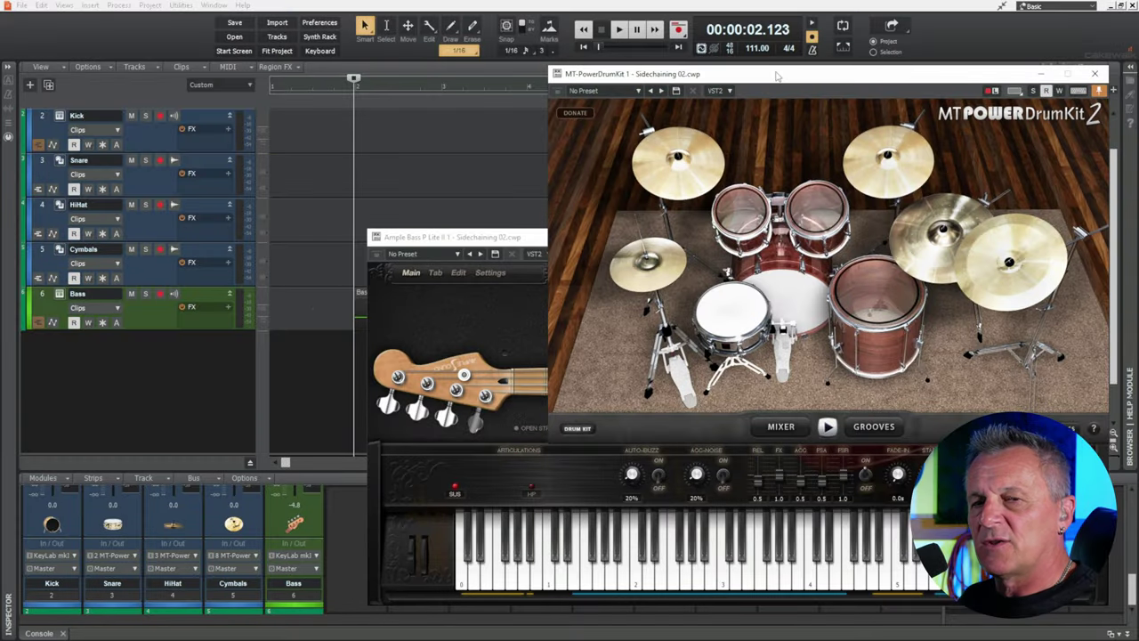
# Step: Play back the drum and bass parts, stop, and close the MT-PowerDrumKit and Ample Bass plugin windows
pyautogui.press('space')
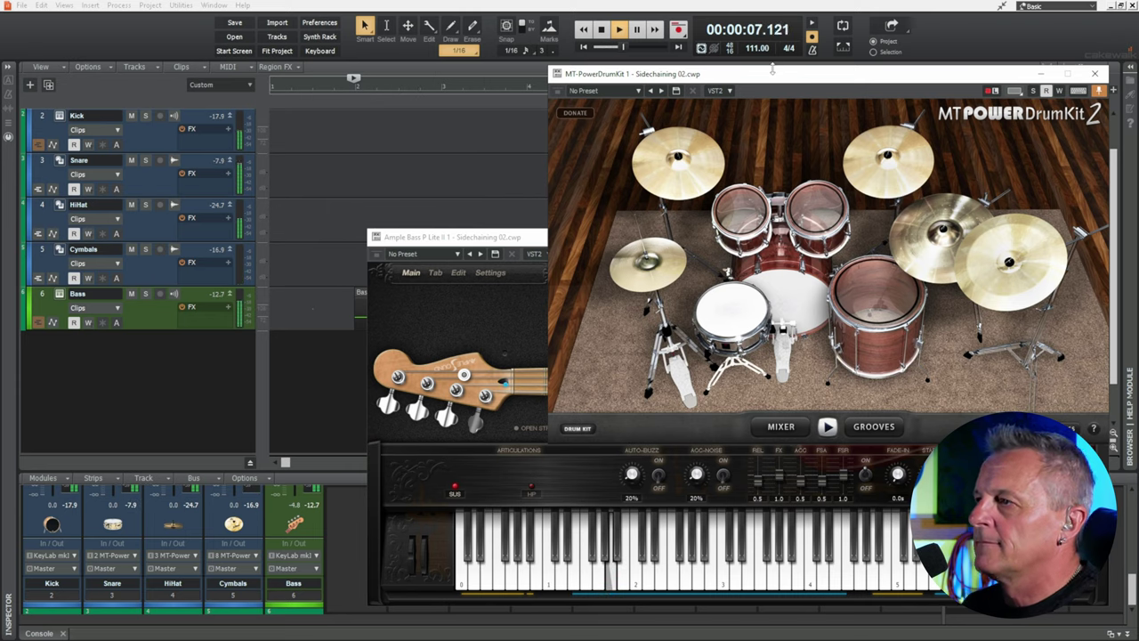
pyautogui.press('space')
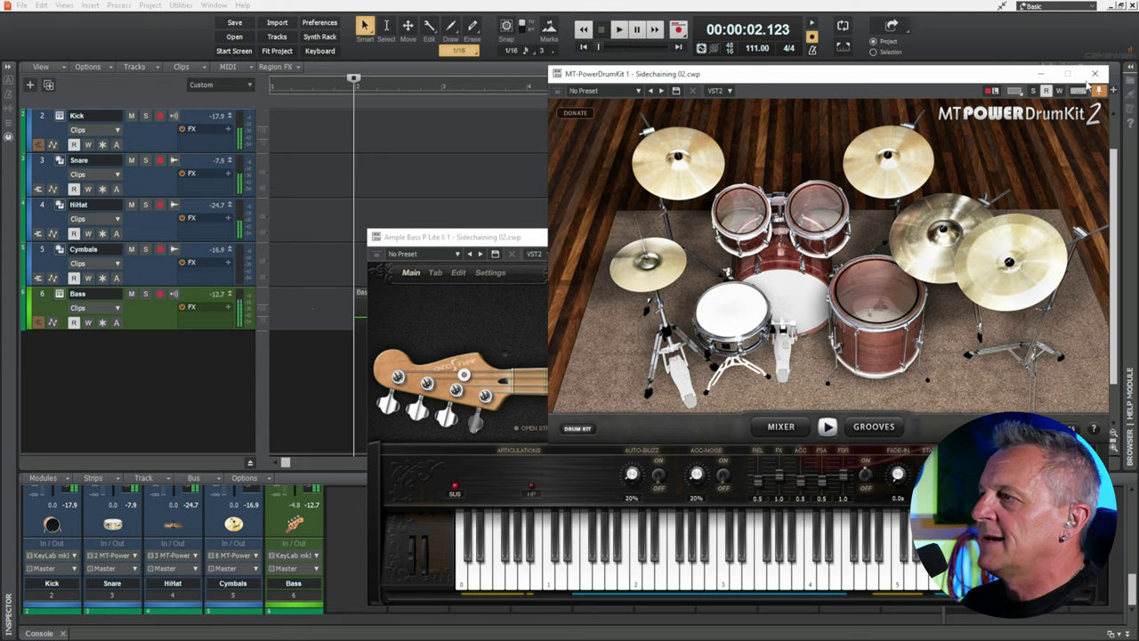
pyautogui.click(1098, 75)
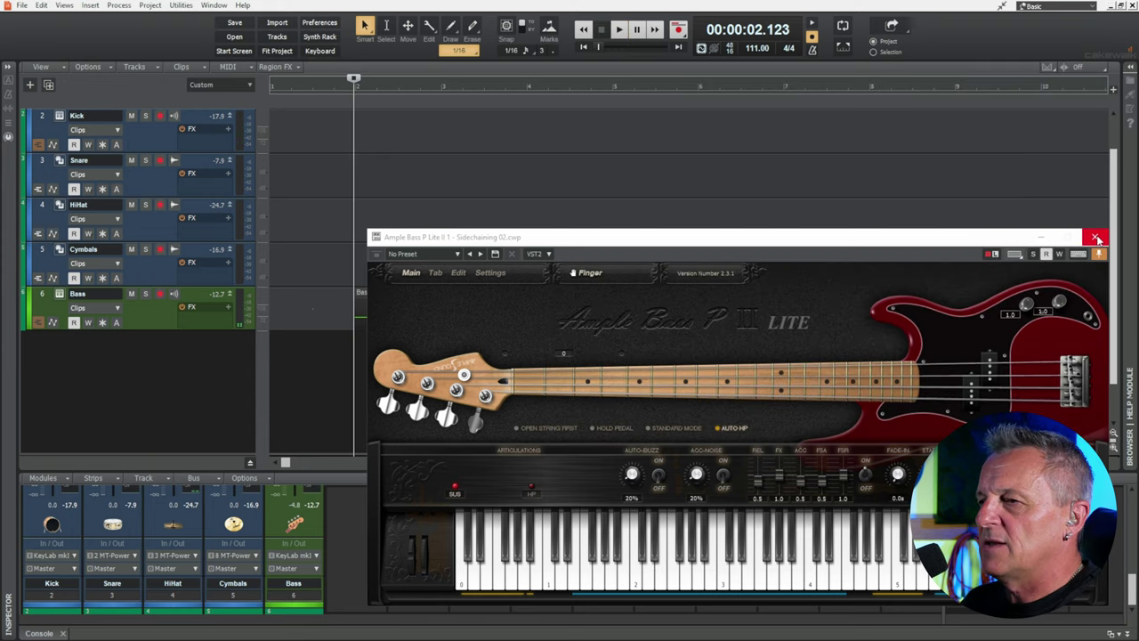
pyautogui.click(1098, 239)
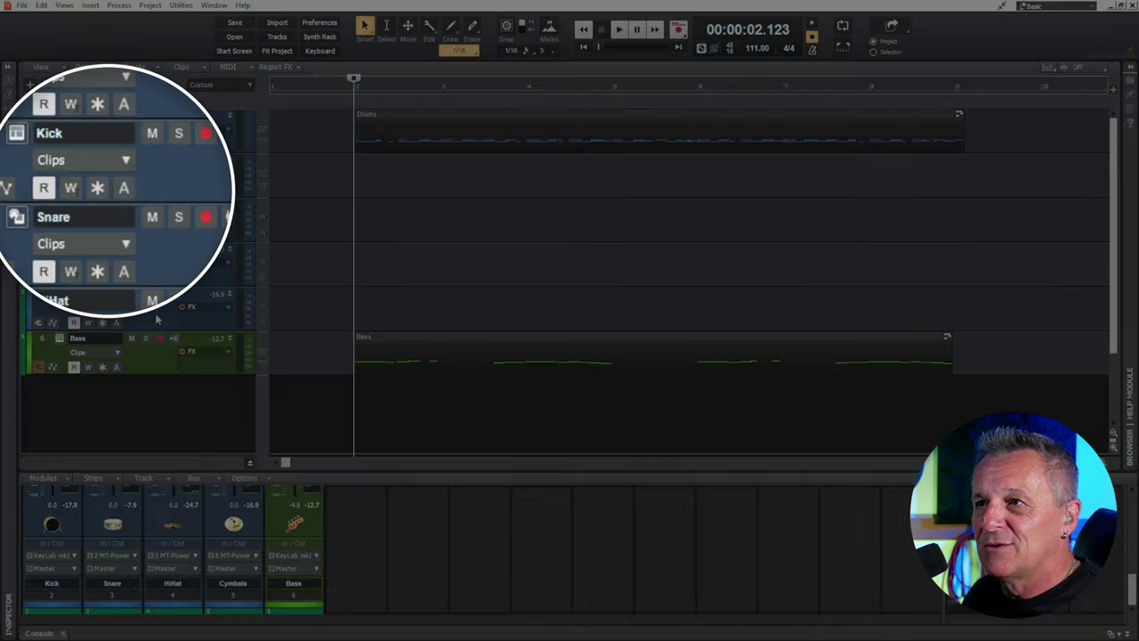
# Step: Freeze the drum instrument and the Bass track so their audio waveforms are rendered
pyautogui.click(96, 187)
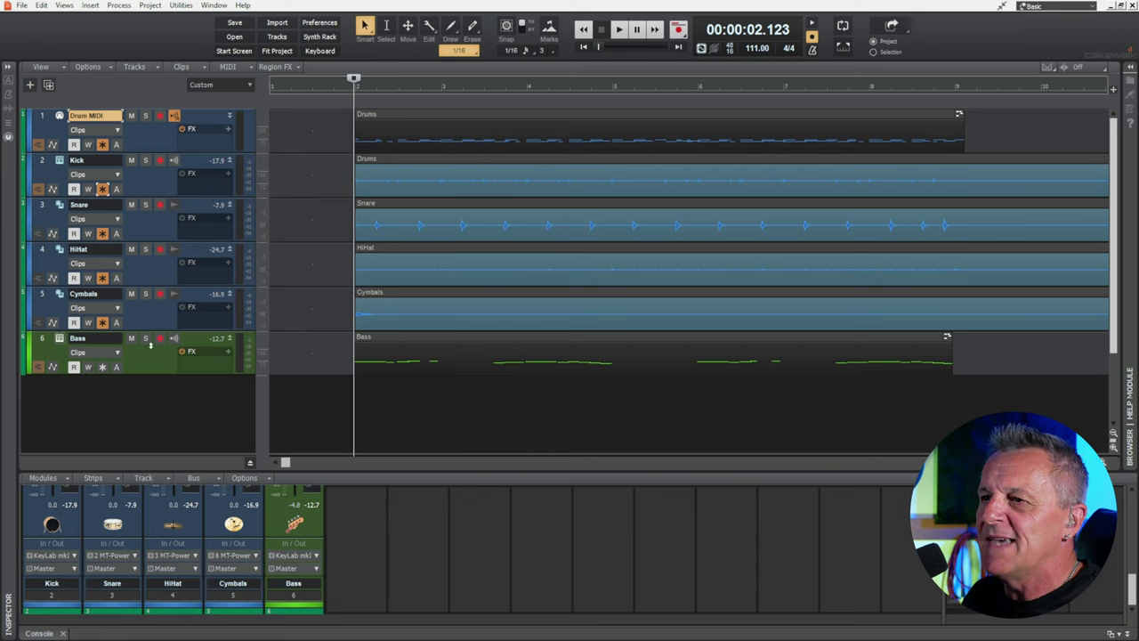
pyautogui.click(102, 366)
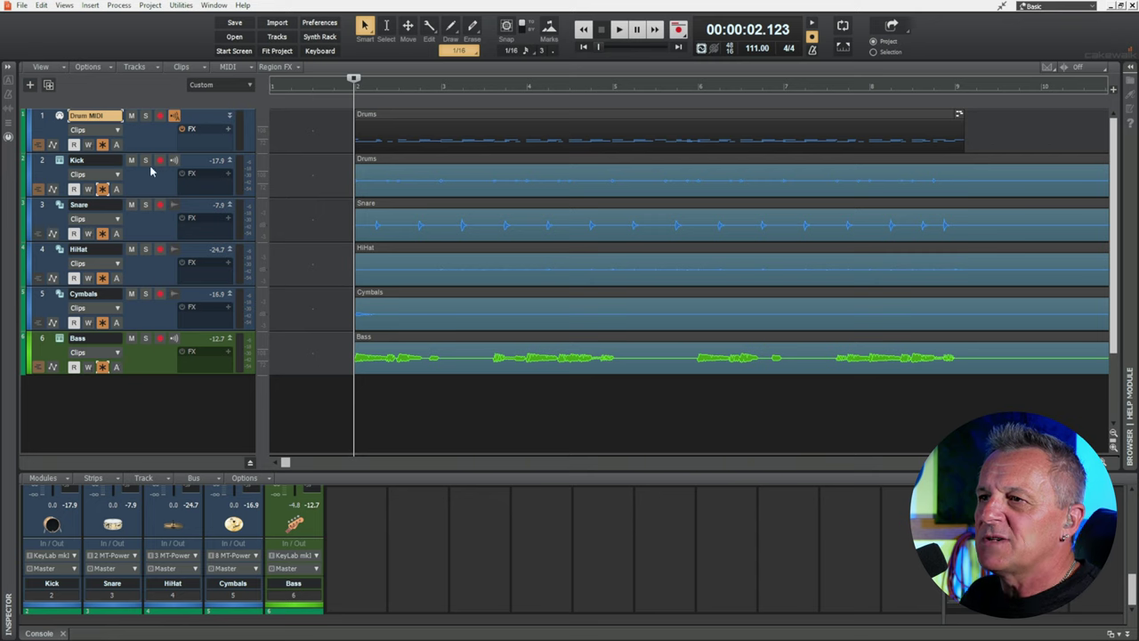
# Step: Move the Kick track directly above the Bass track and increase the Bass track's height
pyautogui.moveTo(194, 159); pyautogui.dragTo(166, 396)
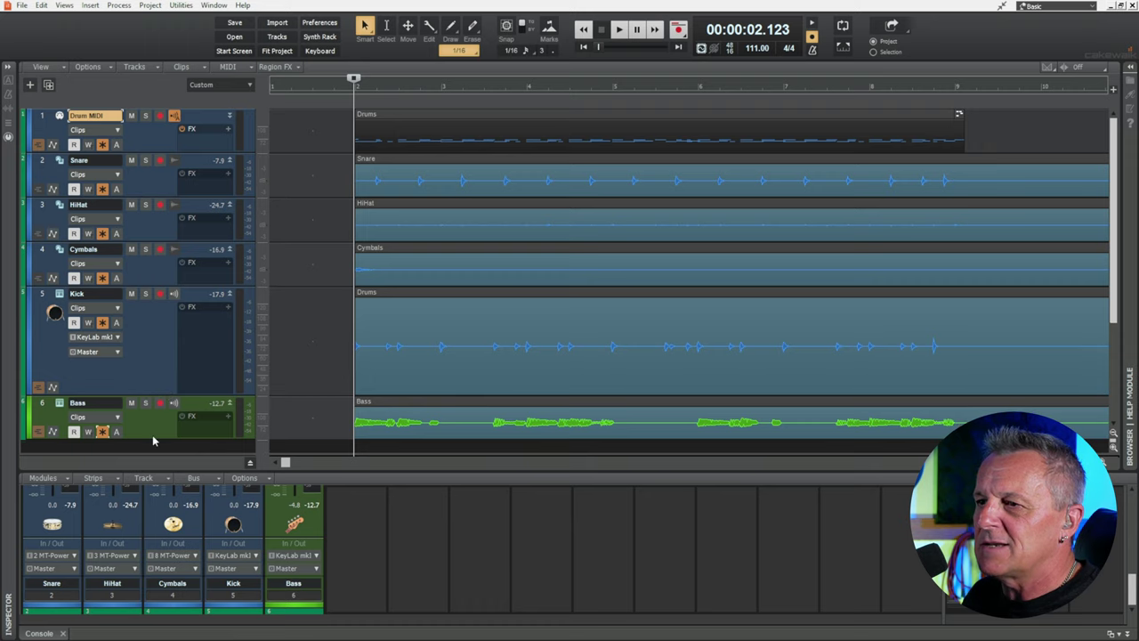
pyautogui.moveTo(153, 440); pyautogui.dragTo(153, 451)
pyautogui.scroll(-3, 527, 325)
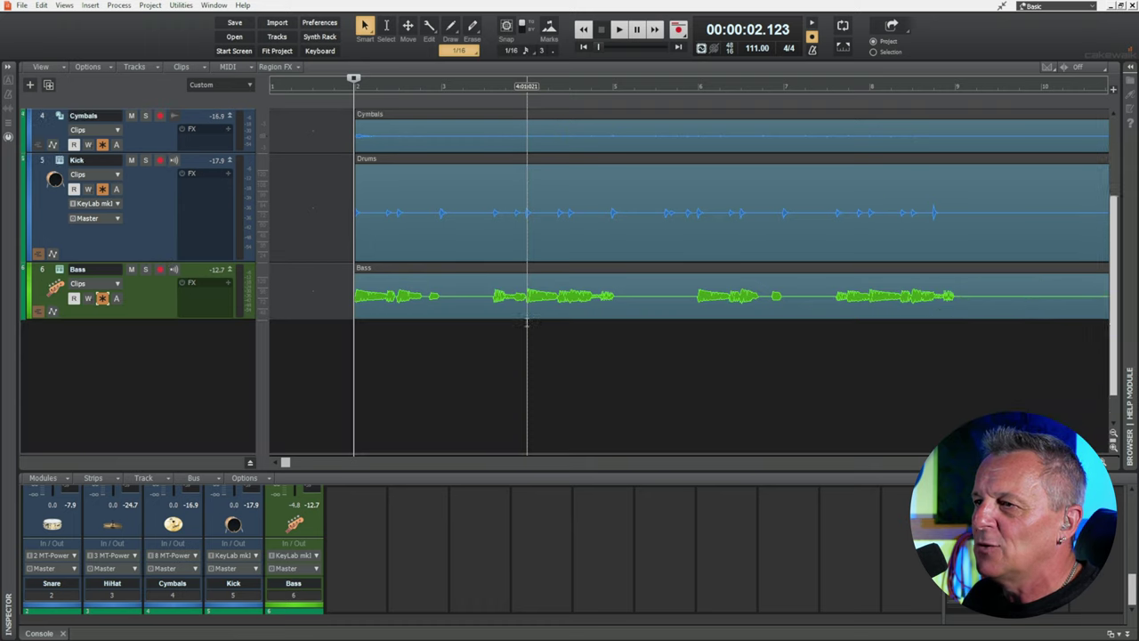
pyautogui.scroll(3, 527, 325)
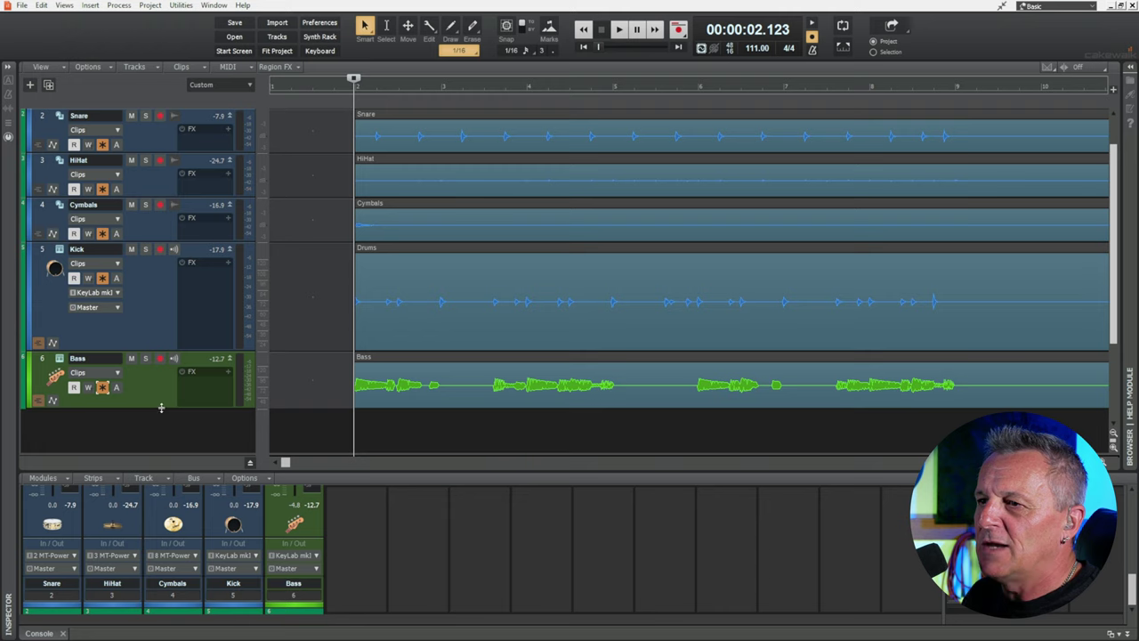
pyautogui.moveTo(161, 408); pyautogui.dragTo(161, 463)
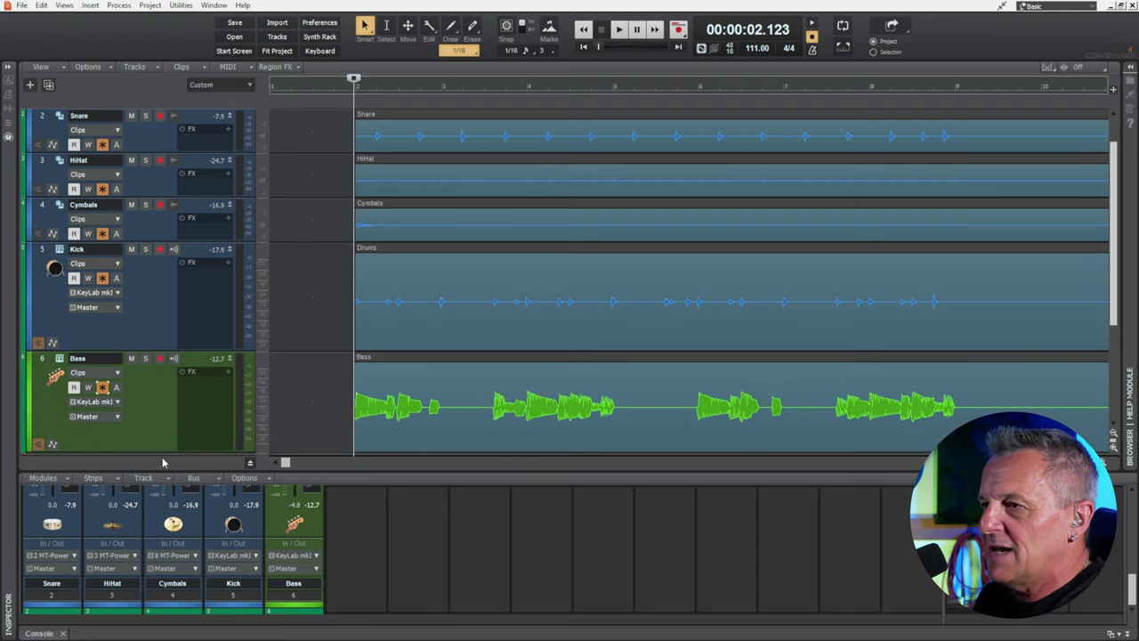
# Step: Select the first kick hit and the first bass note in turn to compare their lengths
pyautogui.hotkey('ctrl', 'Right')
pyautogui.hotkey('ctrl', 'Right')
pyautogui.hotkey('ctrl', 'Right')
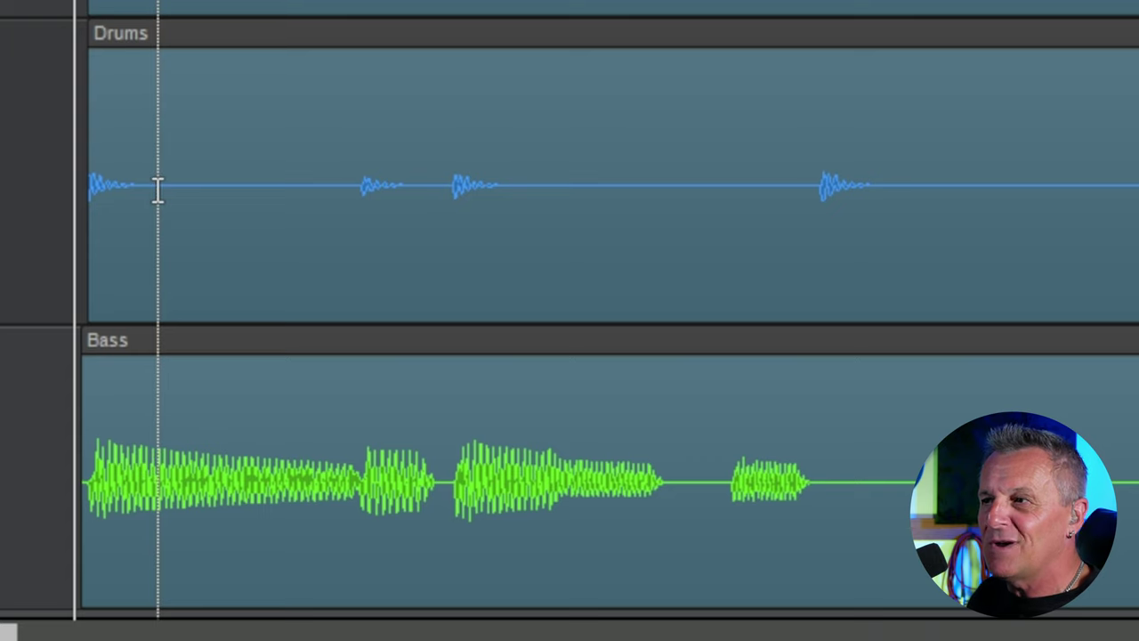
pyautogui.moveTo(149, 188); pyautogui.dragTo(81, 191)
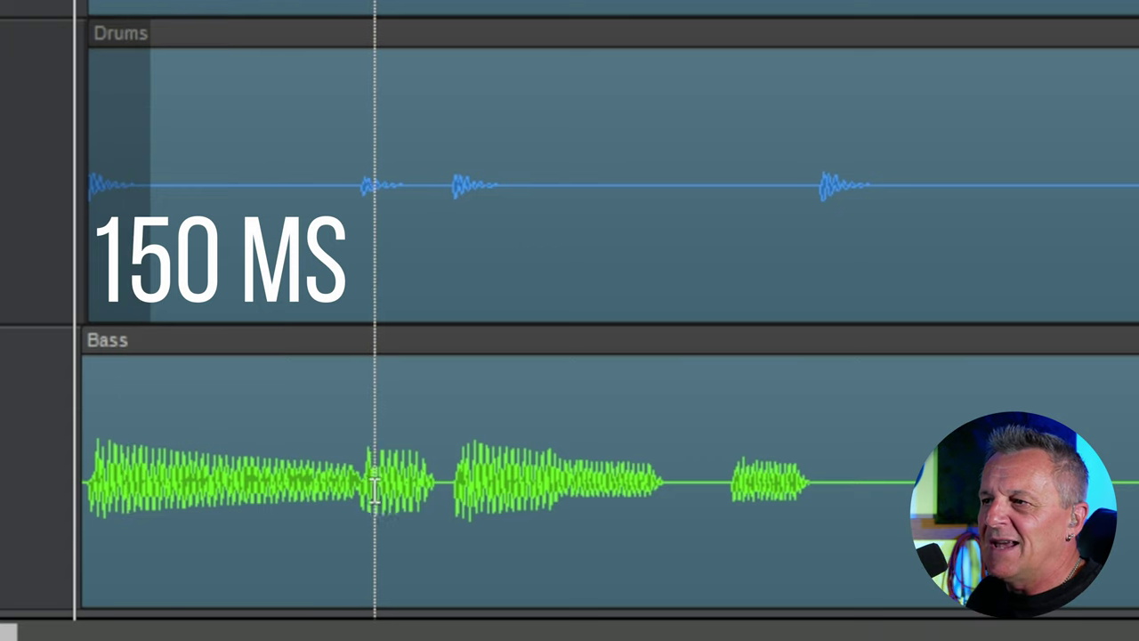
pyautogui.moveTo(359, 488); pyautogui.dragTo(82, 523)
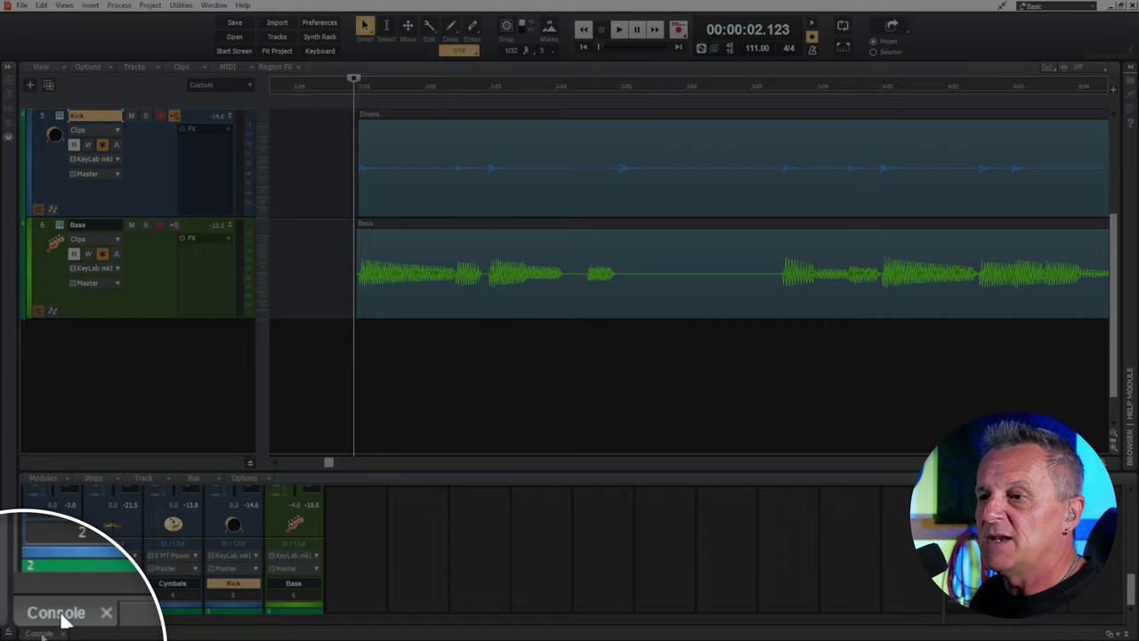
# Step: Insert a Cakewalk Sonitus Compressor in the Bass channel's effects rack in the expanded console and play the project
pyautogui.doubleClick(39, 634)
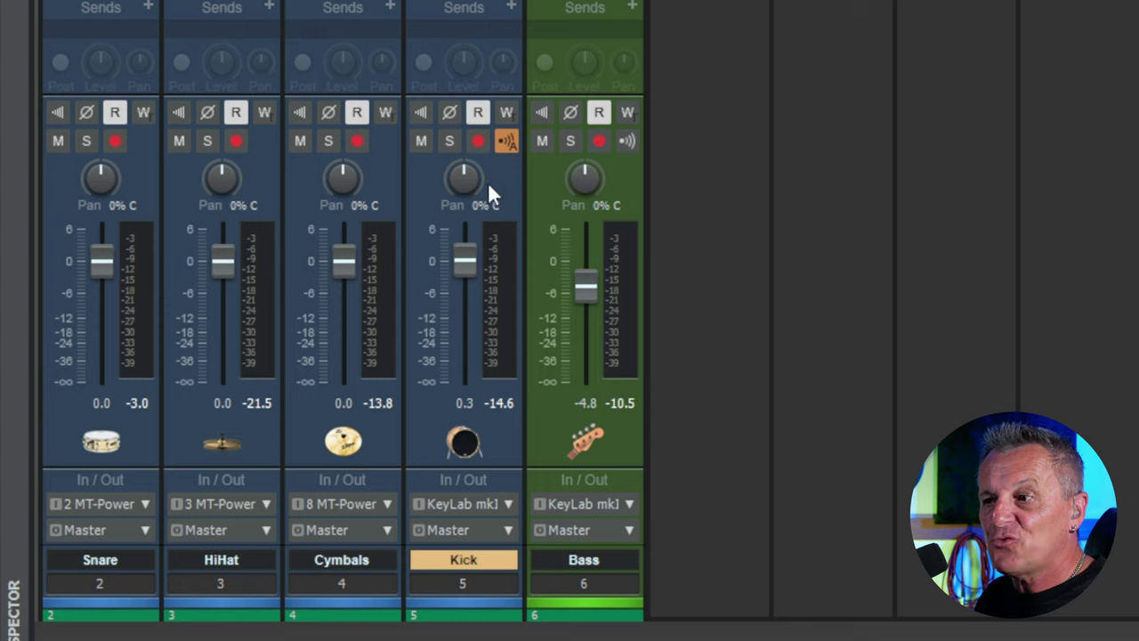
pyautogui.click(621, 165)
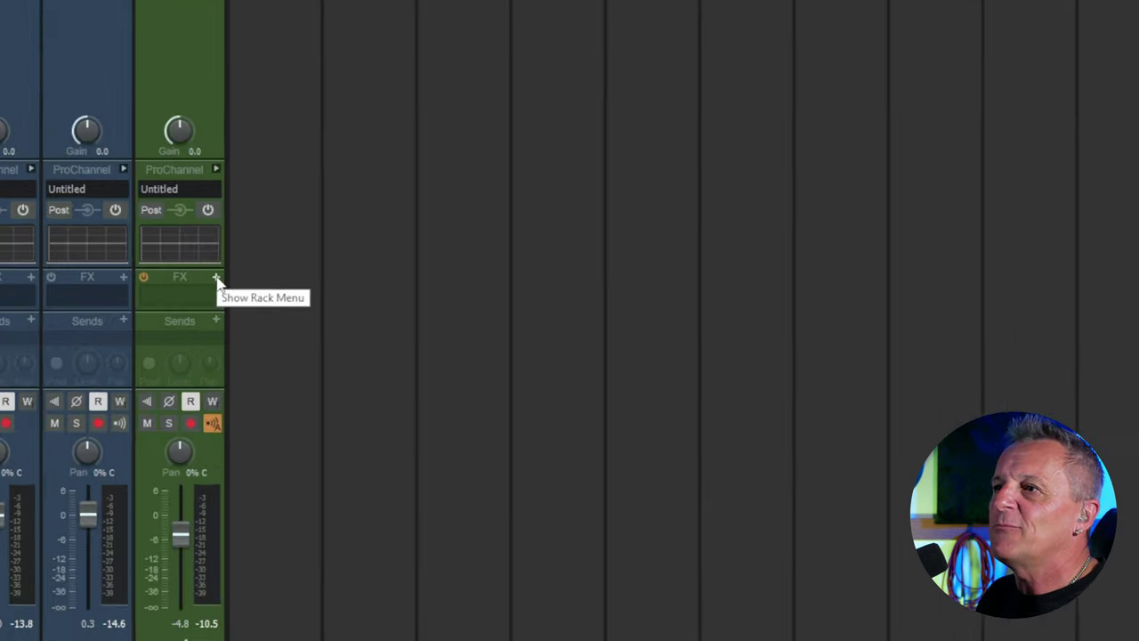
pyautogui.click(317, 279)
pyautogui.moveTo(181, 305)
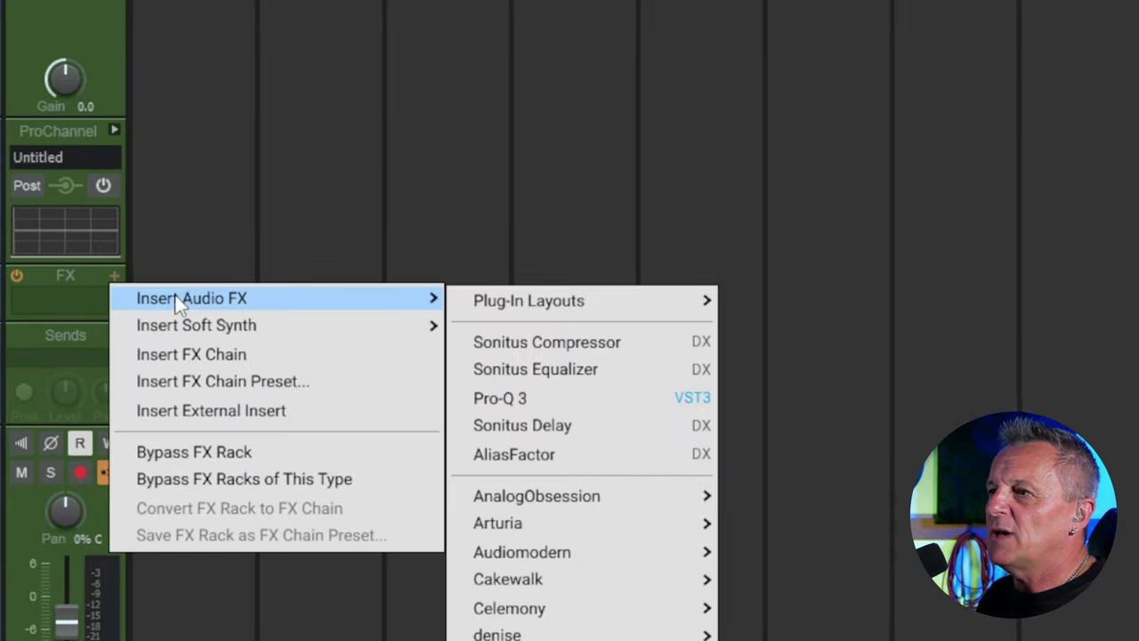
pyautogui.moveTo(514, 586)
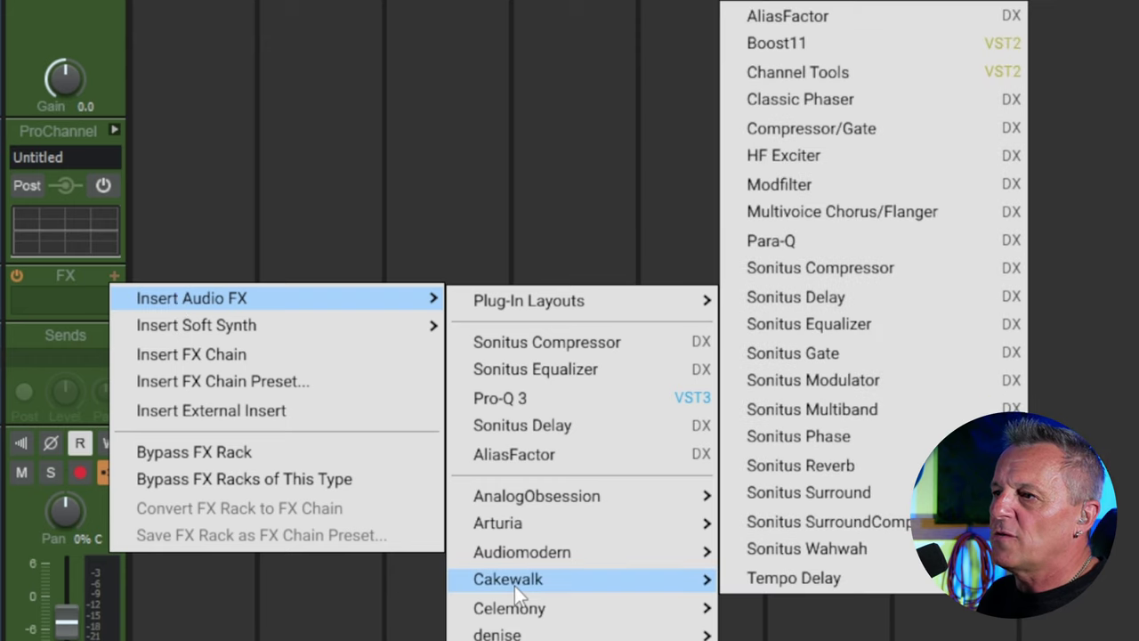
pyautogui.click(795, 263)
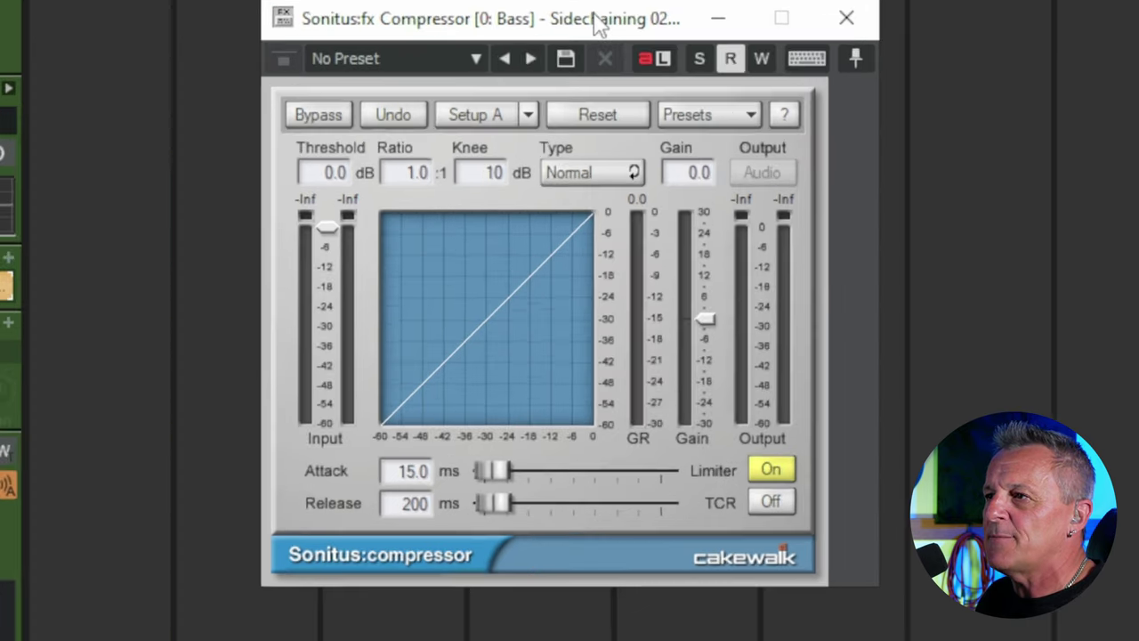
pyautogui.press('space')
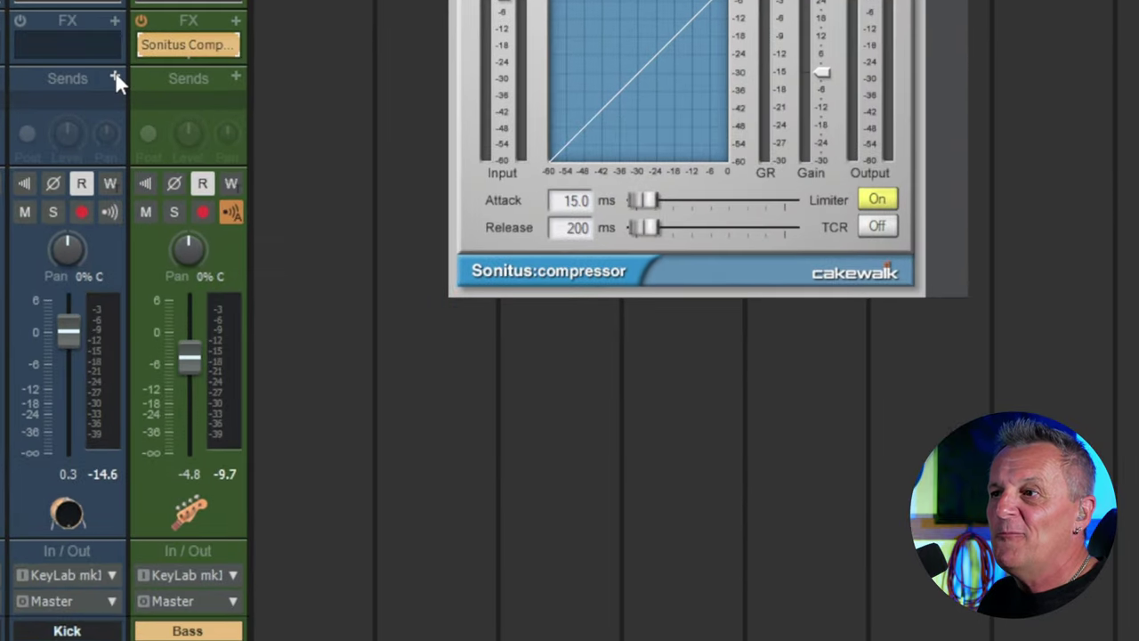
# Step: Add a send from the Kick channel to Sonitus:fx Compressor(Side Input)-Bass
pyautogui.click(115, 78)
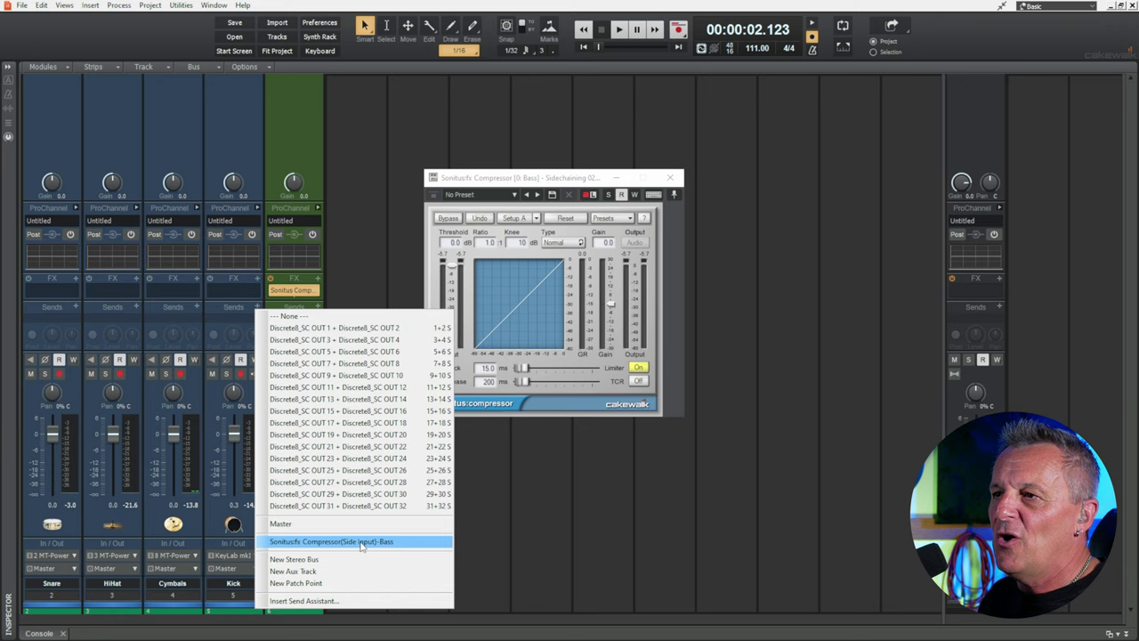
pyautogui.click(530, 463)
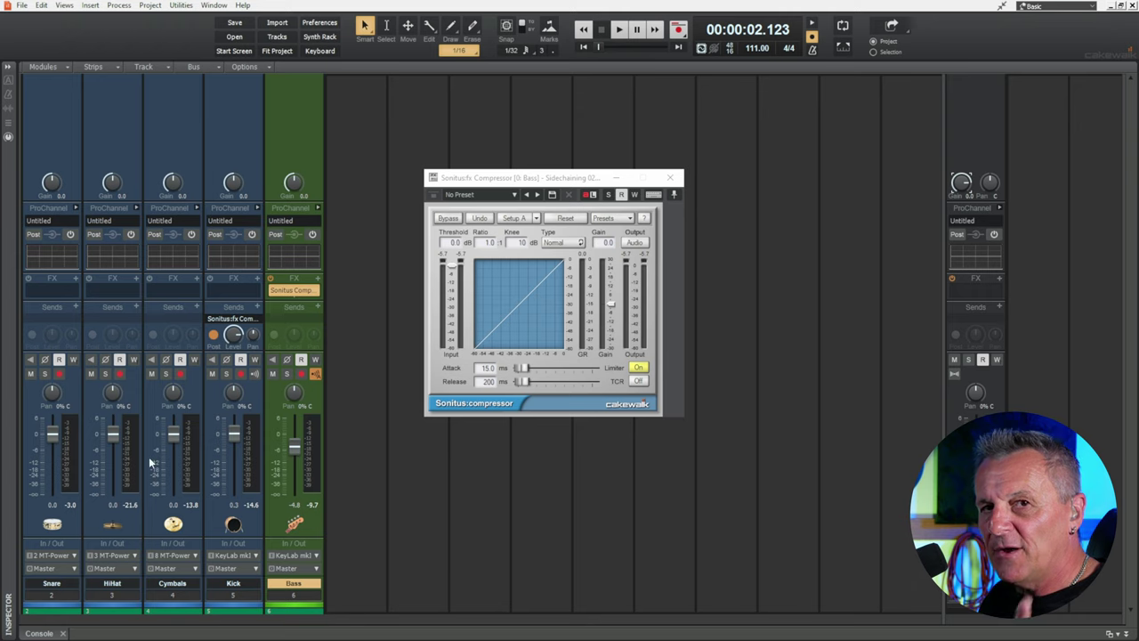
# Step: Nudge the Kick channel's volume fader to about 0 dB and toggle the switch on its compressor side-input send
pyautogui.moveTo(172, 433)
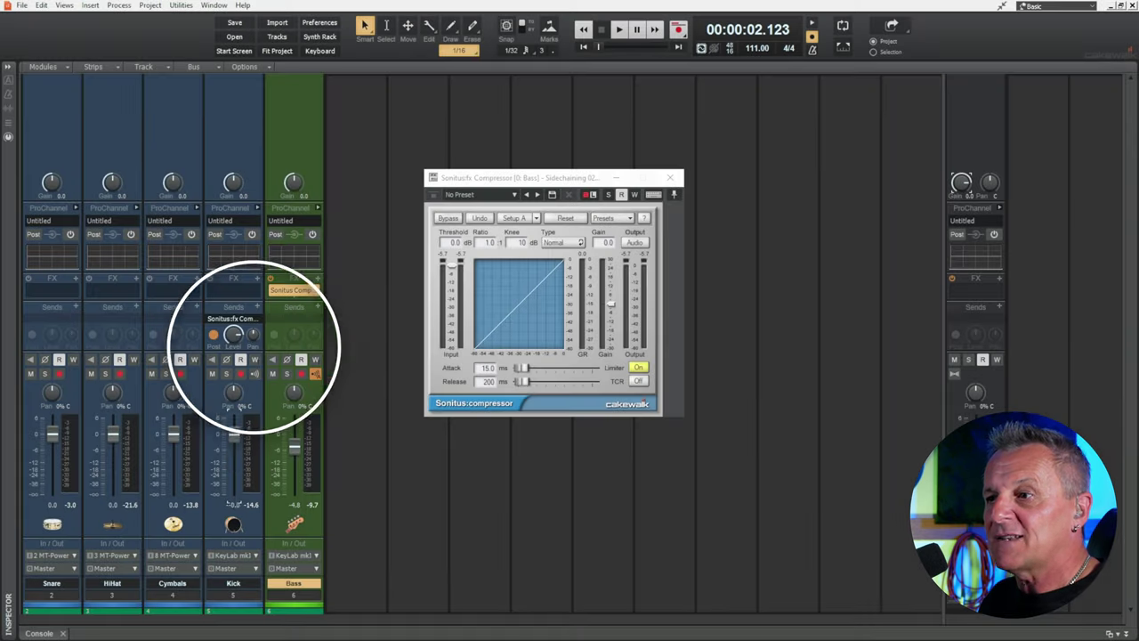
pyautogui.moveTo(233, 434)
pyautogui.mouseDown()
pyautogui.moveTo(233, 458)
pyautogui.moveTo(233, 433)
pyautogui.mouseUp()
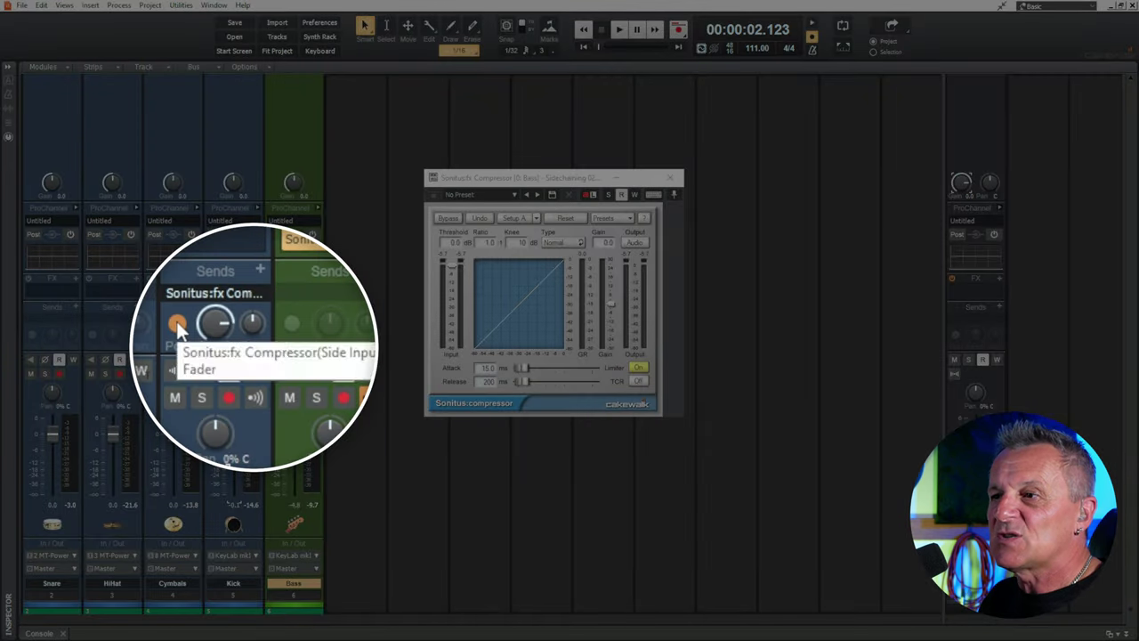
pyautogui.click(214, 335)
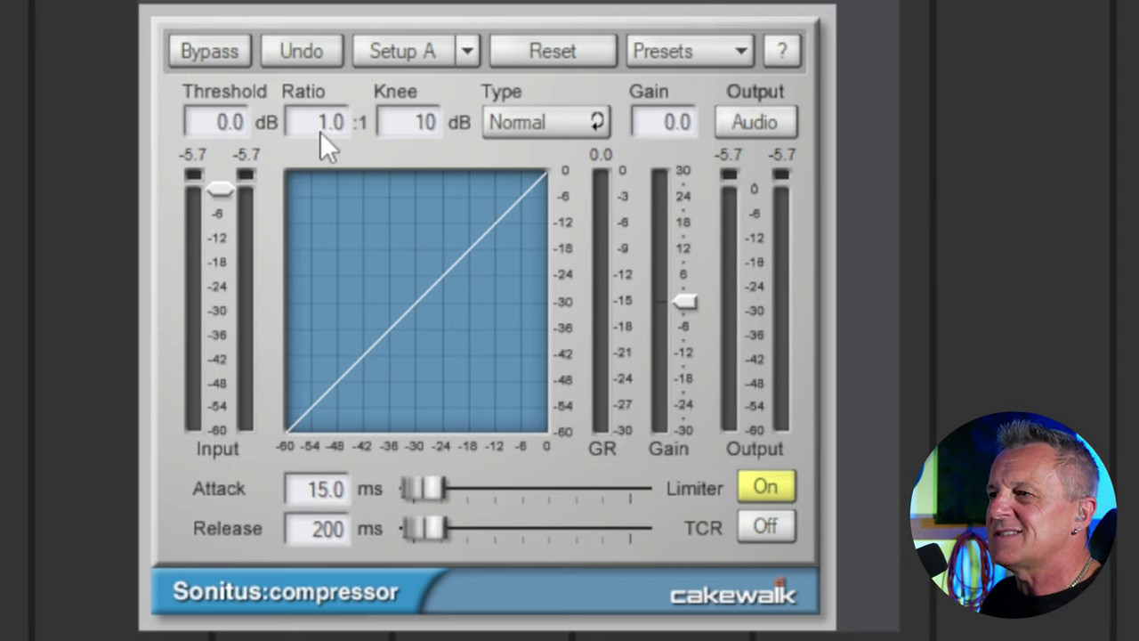
# Step: Set the bass compressor's ratio to 4.1:1, threshold to -30.2 dB and attack to 0.0 ms
pyautogui.moveTo(319, 120)
pyautogui.mouseDown()
pyautogui.moveTo(313, 75)
pyautogui.moveTo(316, 130)
pyautogui.mouseUp()
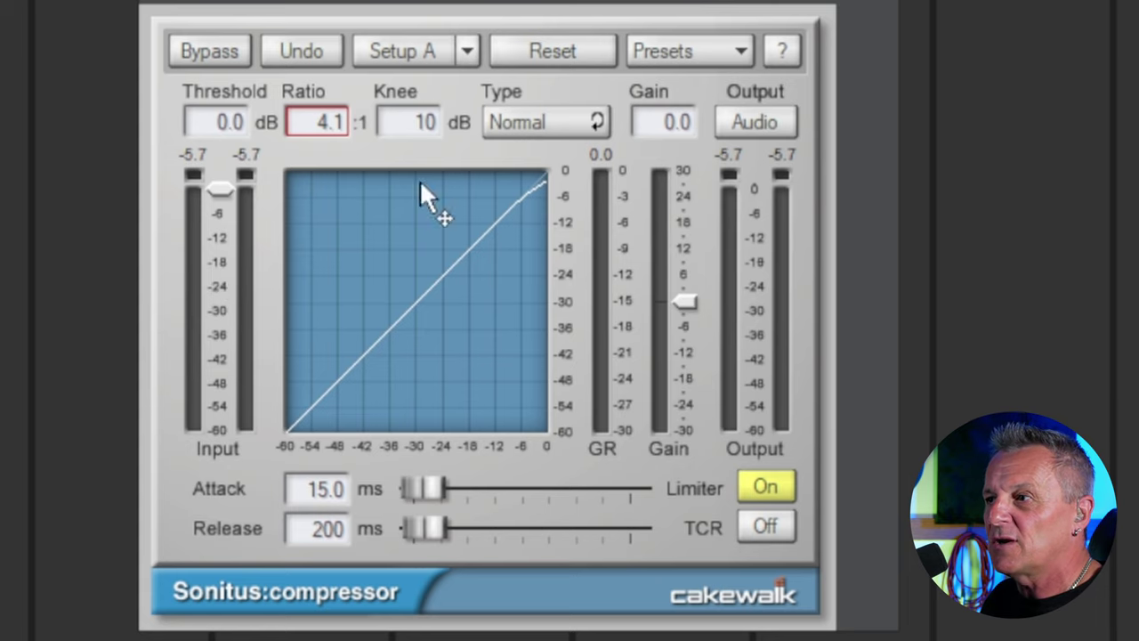
pyautogui.click(218, 194)
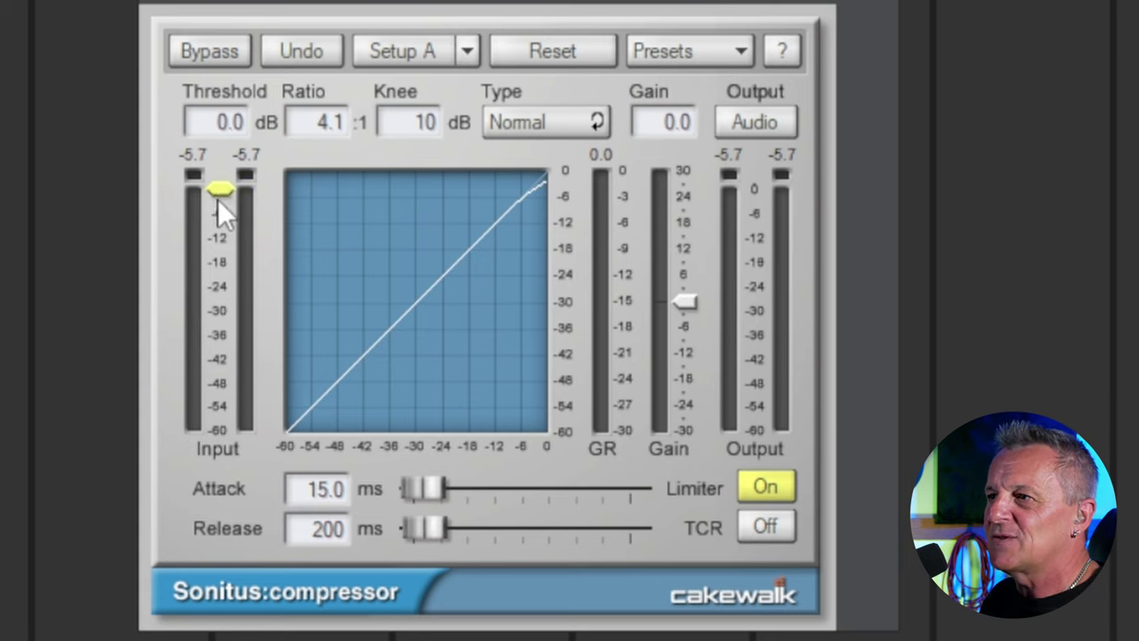
pyautogui.moveTo(217, 189); pyautogui.dragTo(219, 311)
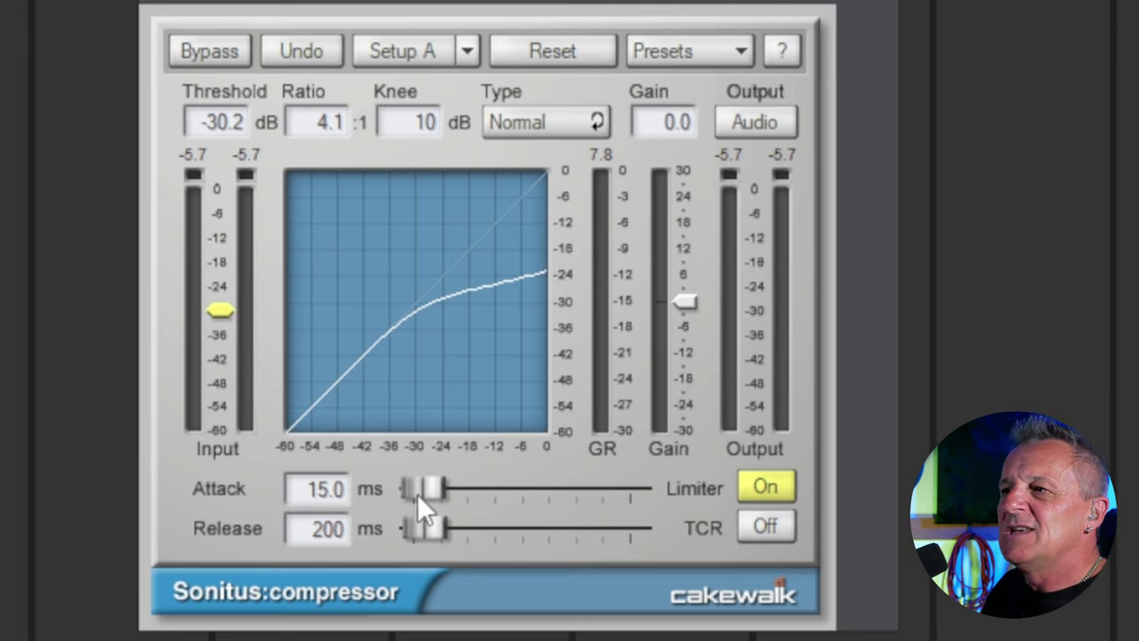
pyautogui.moveTo(426, 489); pyautogui.dragTo(414, 490)
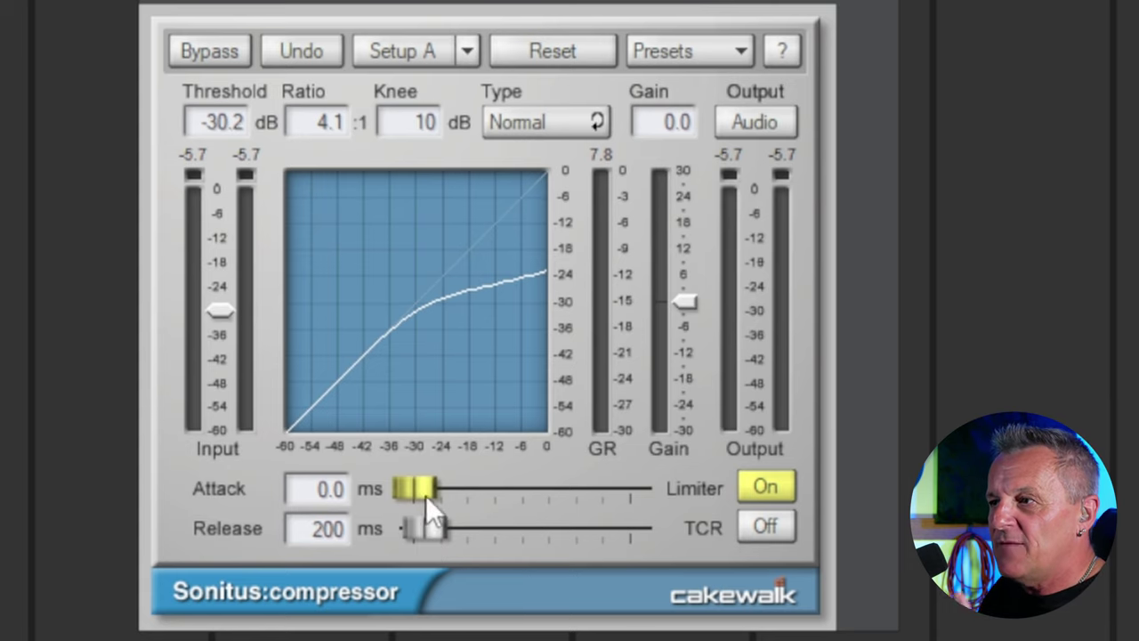
# Step: Audition a release of 804 ms on the bass compressor, shorten it to about 103 ms and set the ratio to 4.0:1
pyautogui.moveTo(427, 527); pyautogui.dragTo(458, 528)
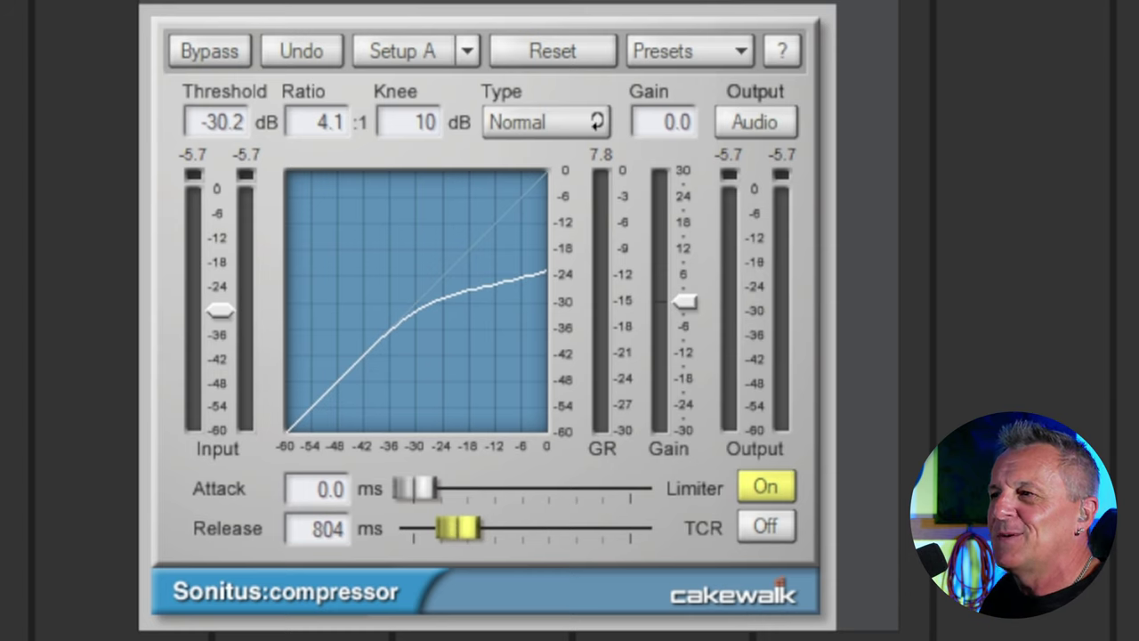
pyautogui.press('space')
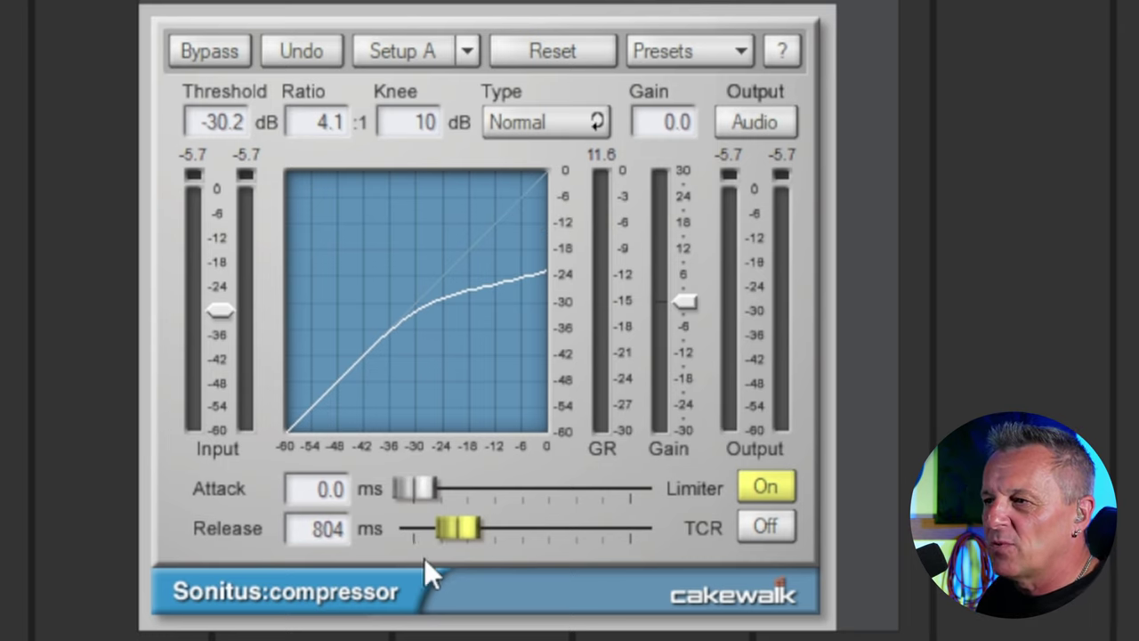
pyautogui.moveTo(450, 529); pyautogui.dragTo(424, 529)
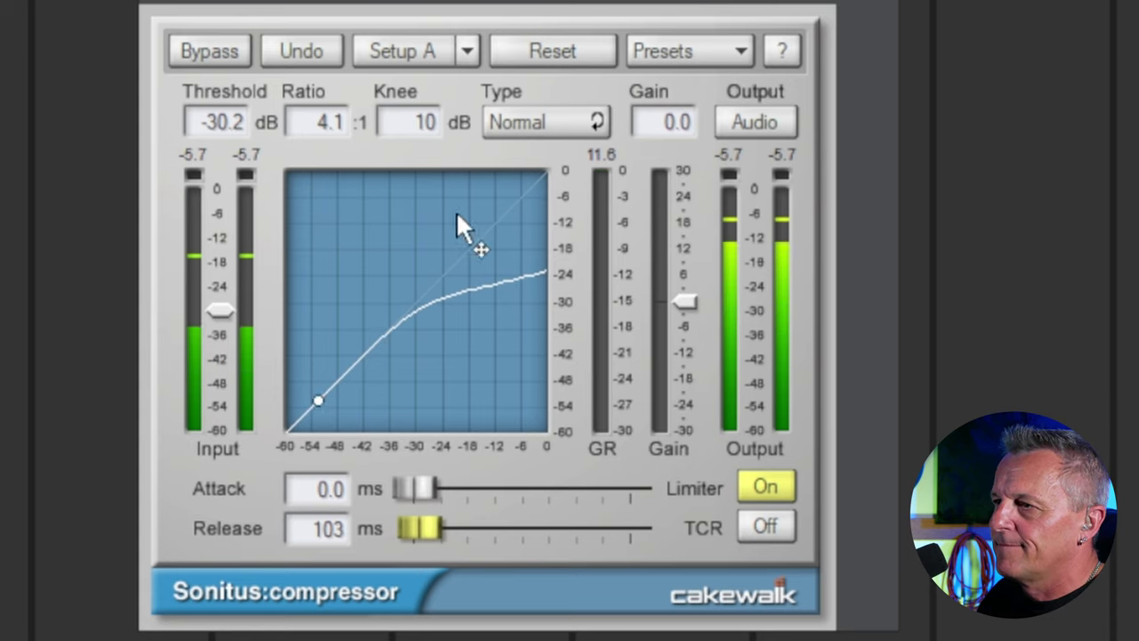
pyautogui.click(329, 123)
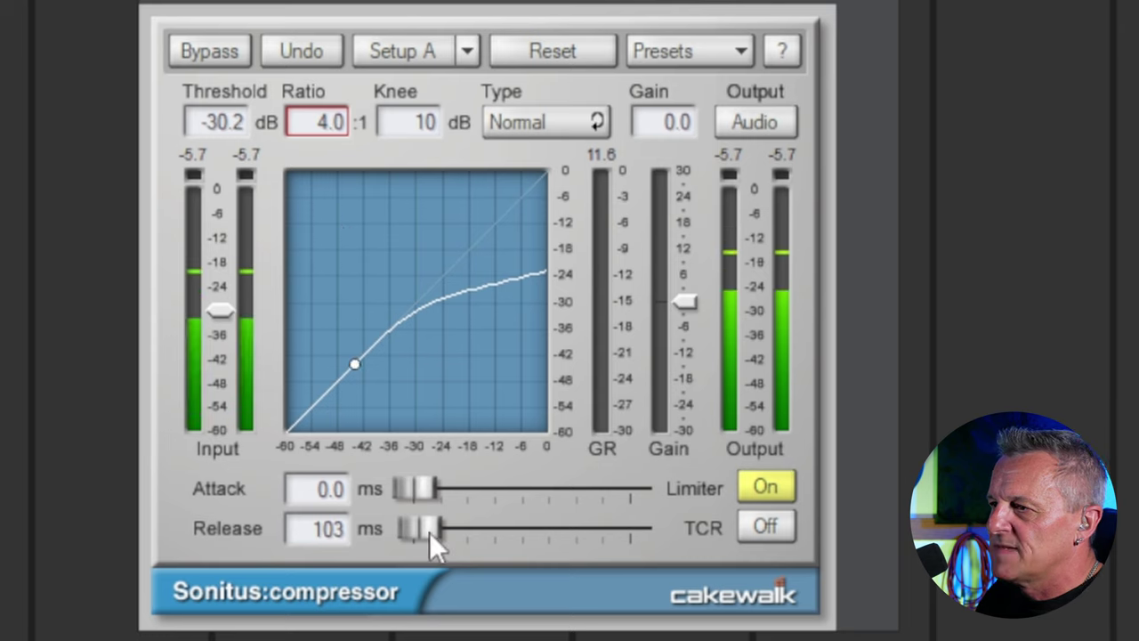
pyautogui.moveTo(422, 530); pyautogui.dragTo(417, 534)
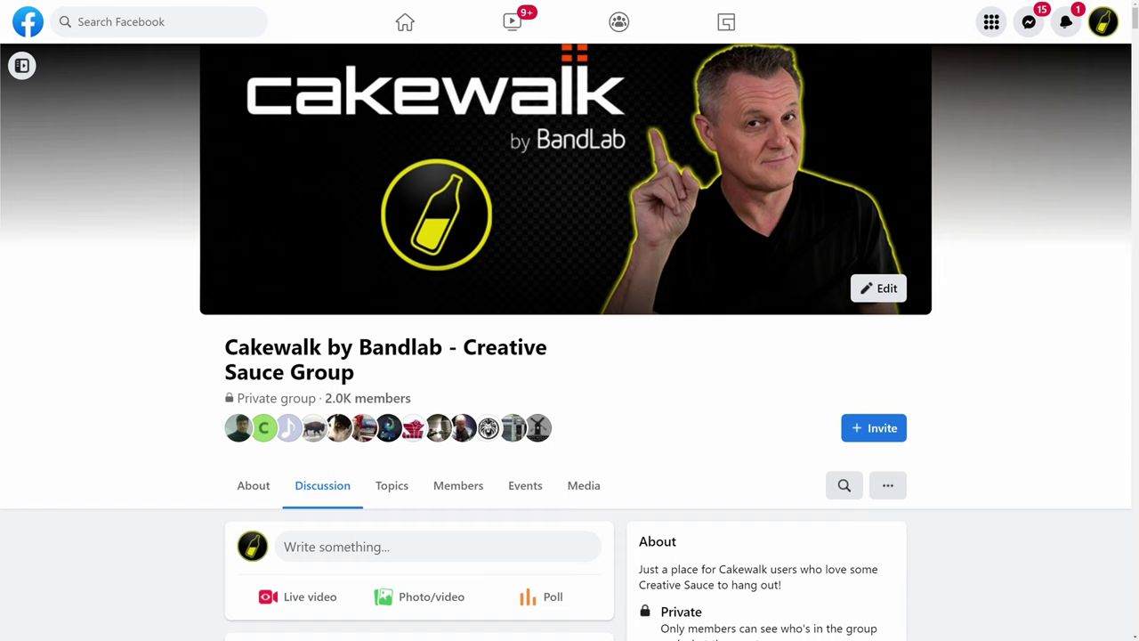
# Step: Browse the discussion posts of the Cakewalk by Bandlab - Creative Sauce Group on Facebook
pyautogui.scroll(-3, 567, 341)
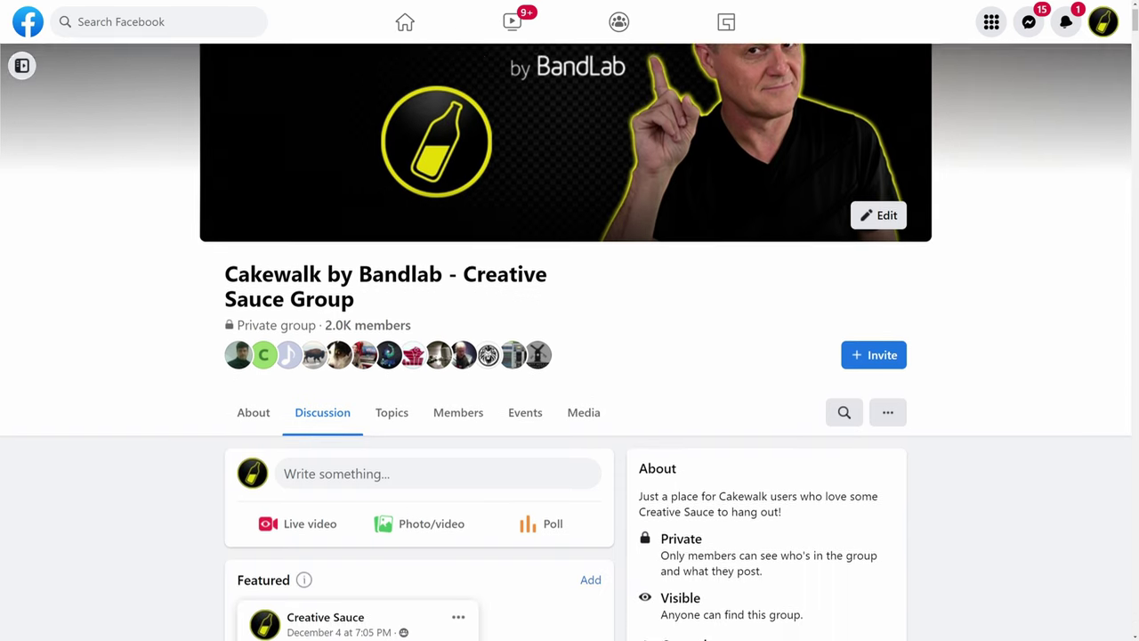
pyautogui.scroll(-5, 566, 341)
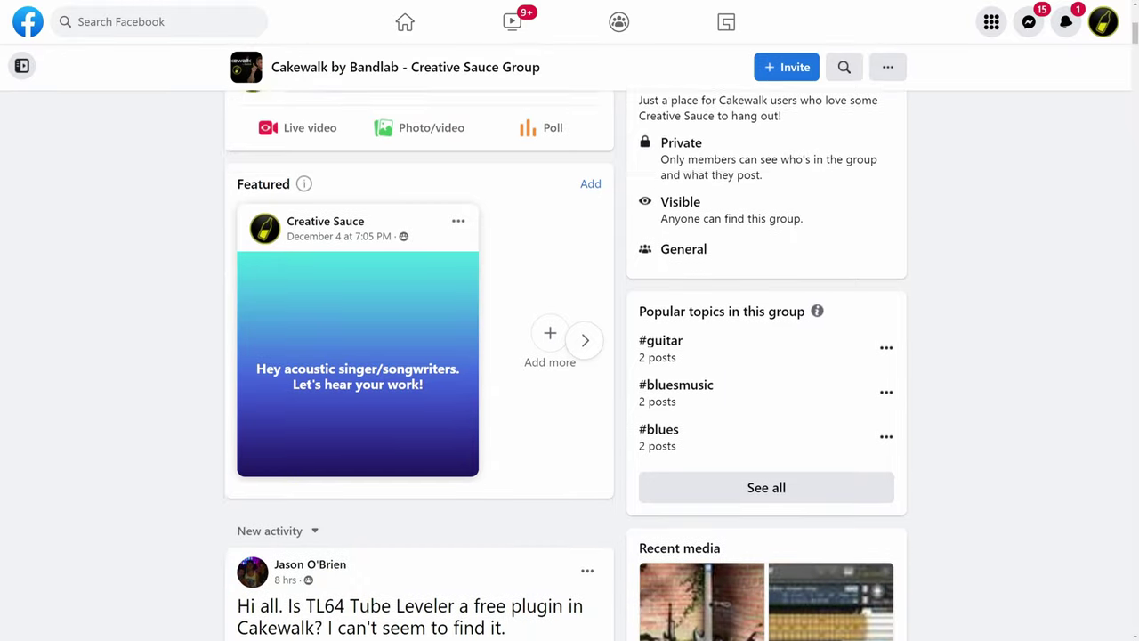
pyautogui.scroll(-4, 566, 342)
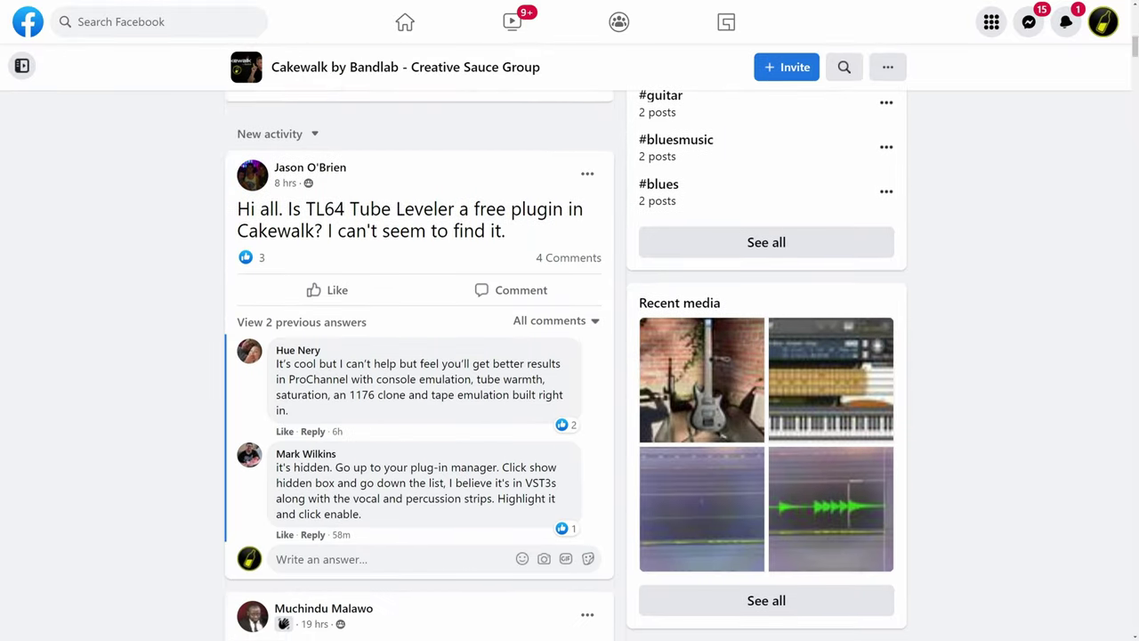
pyautogui.scroll(-4, 566, 341)
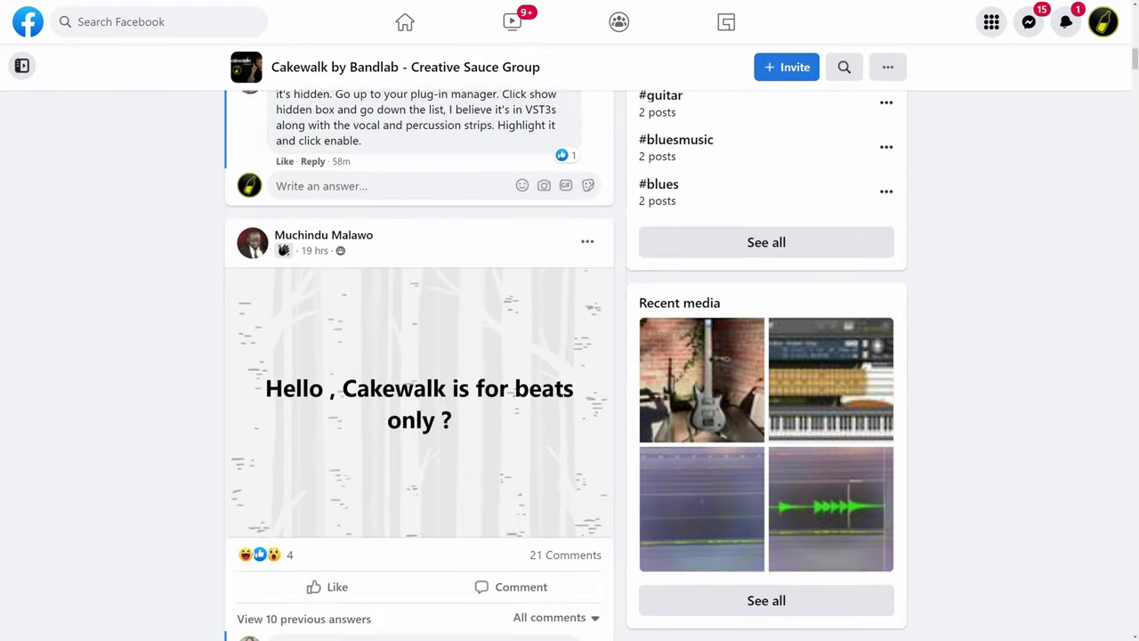
pyautogui.scroll(-4, 566, 342)
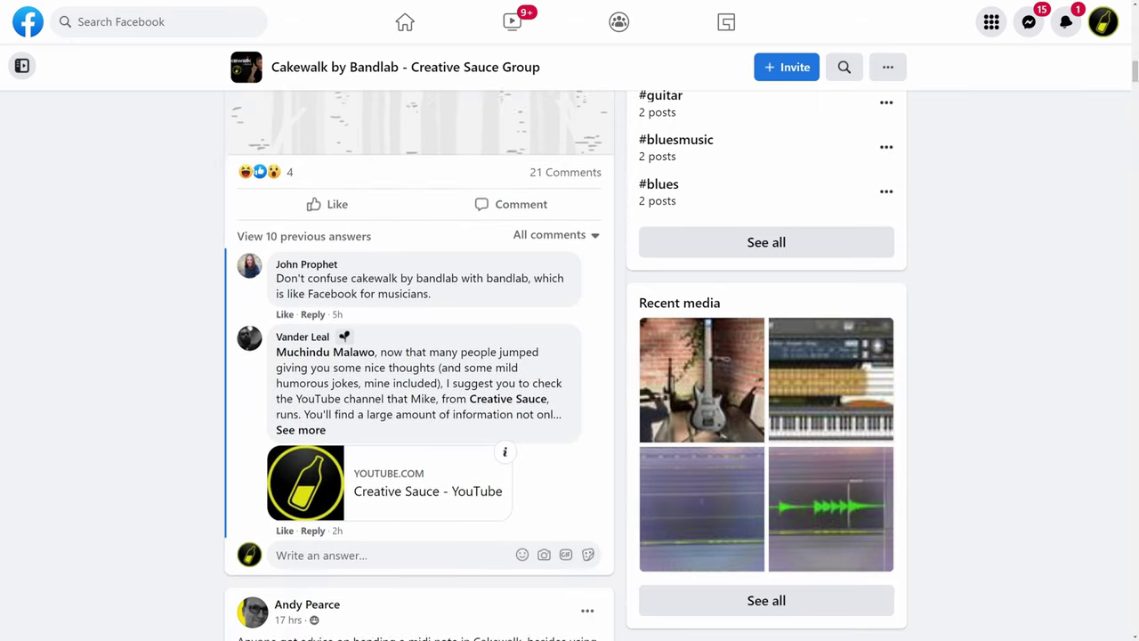
pyautogui.scroll(-2, 566, 342)
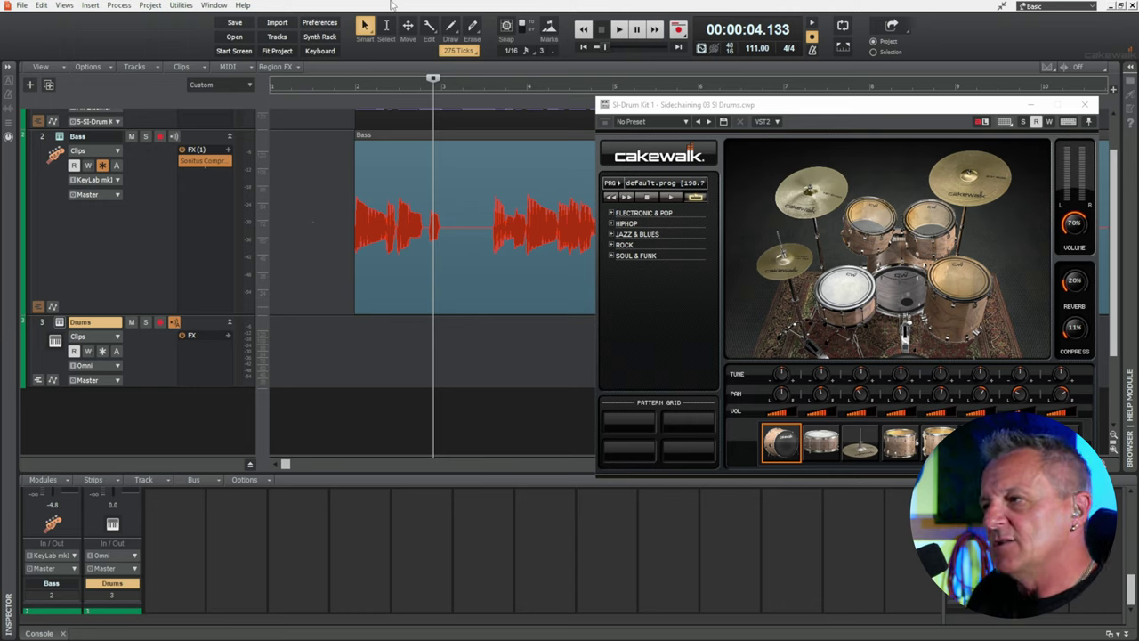
# Step: Close the SI-Drum Kit 1 window in Cakewalk and freeze the Drums track
pyautogui.click(784, 107)
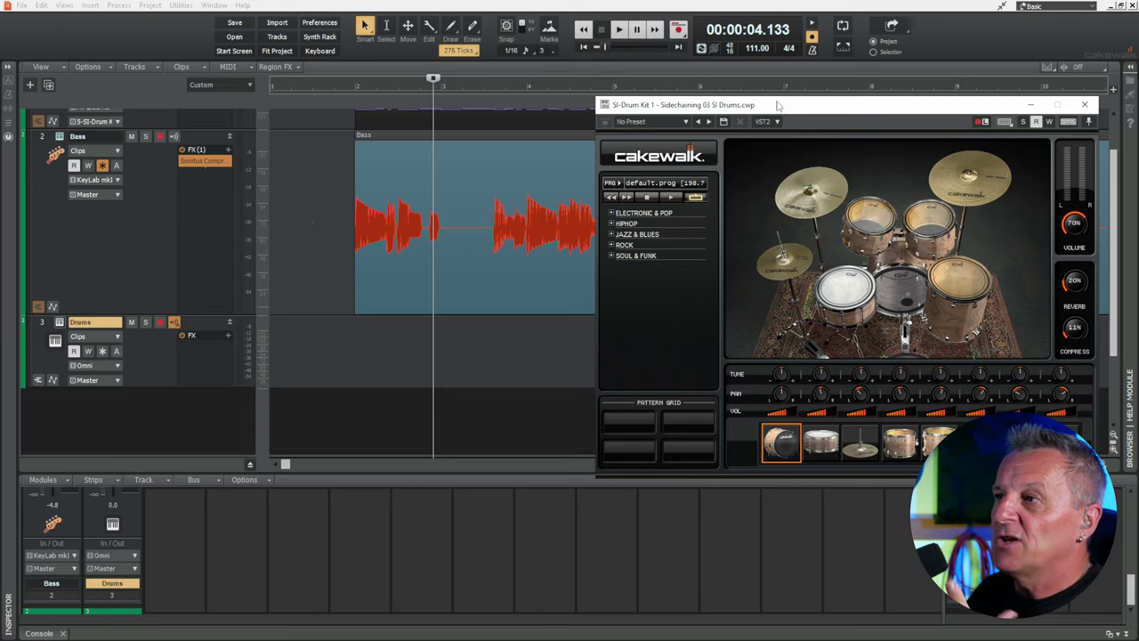
pyautogui.click(1085, 104)
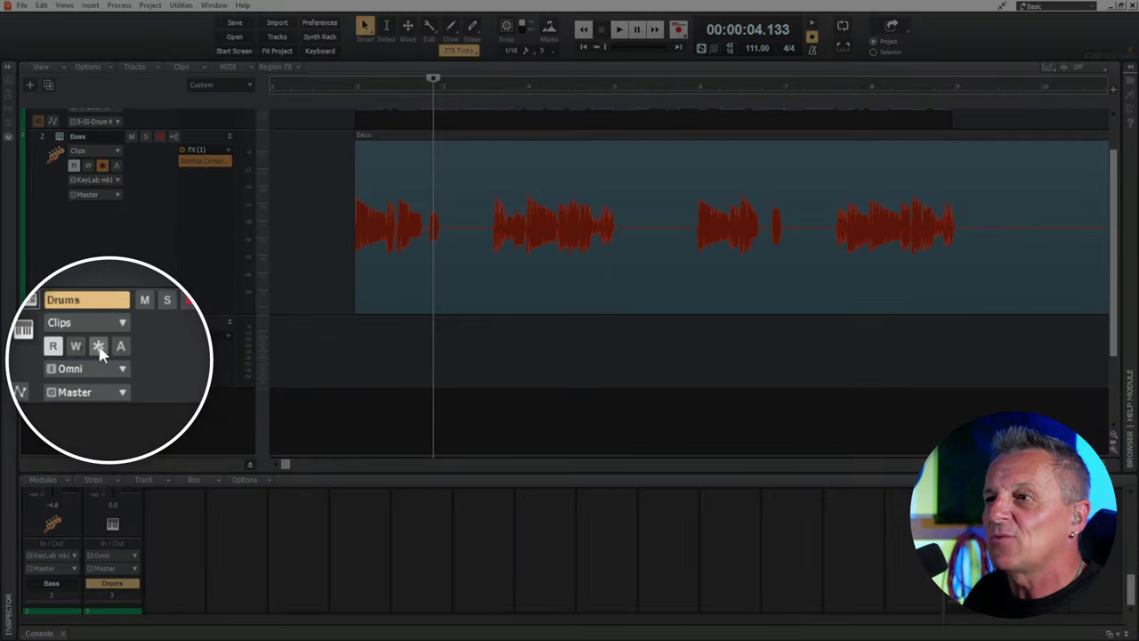
pyautogui.click(102, 349)
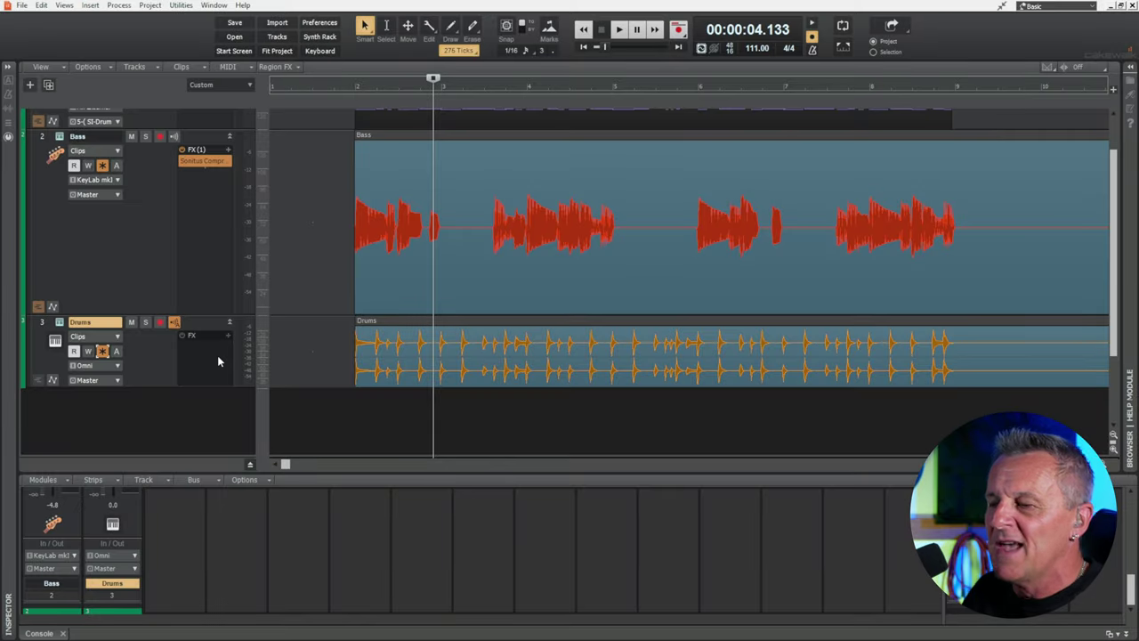
# Step: In the expanded console, add a send from the Drums channel to a new stereo bus and name the bus Kick COMP
pyautogui.doubleClick(41, 632)
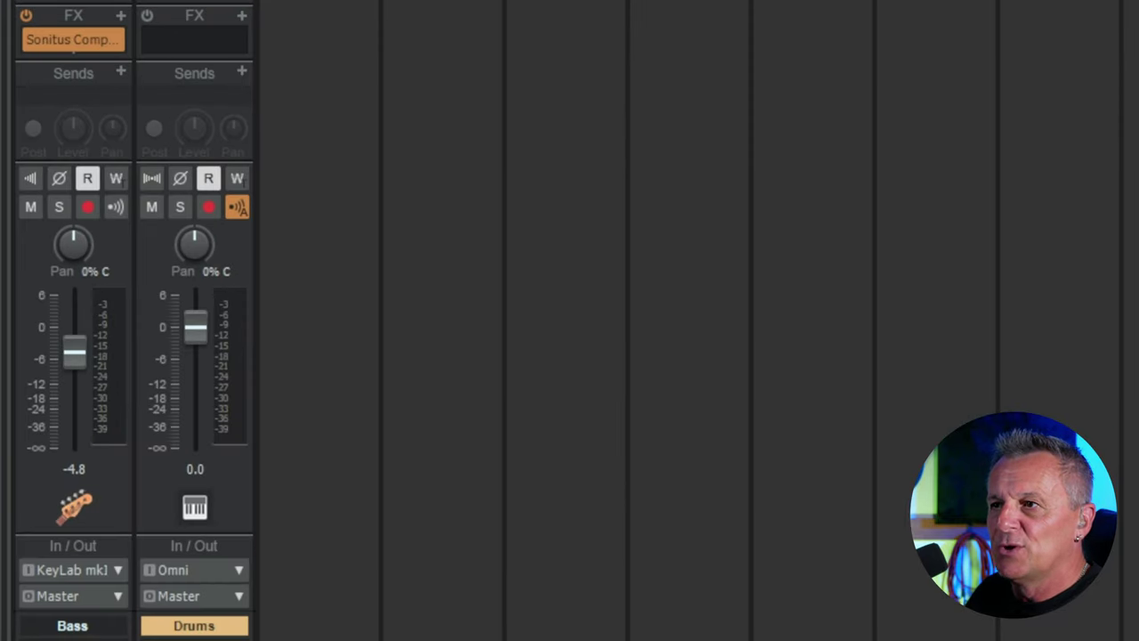
pyautogui.click(241, 72)
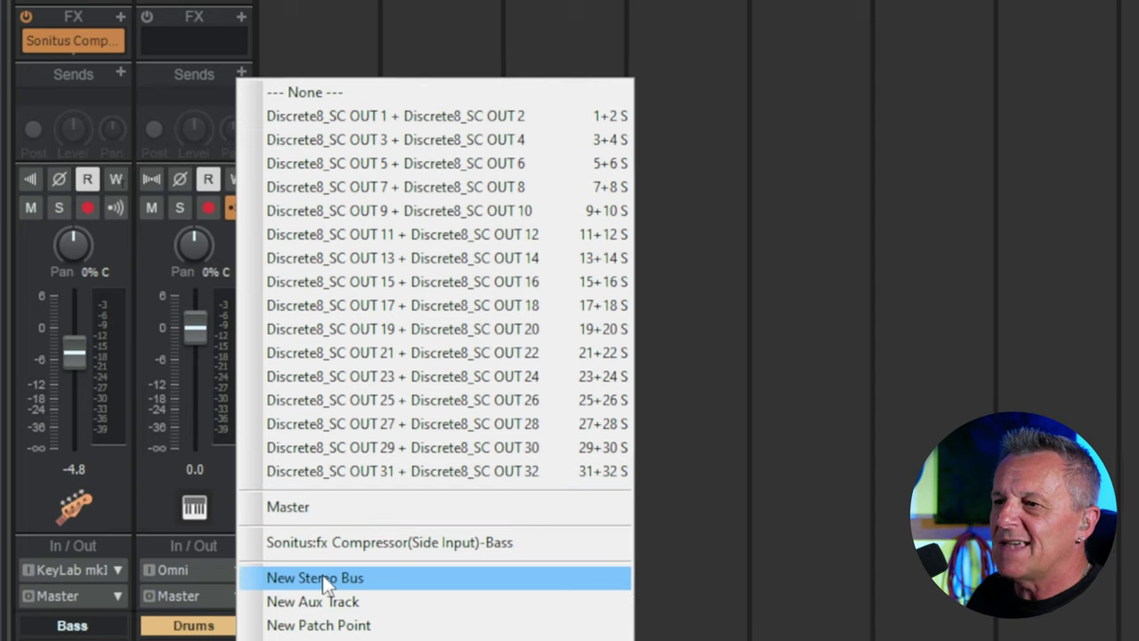
pyautogui.click(322, 578)
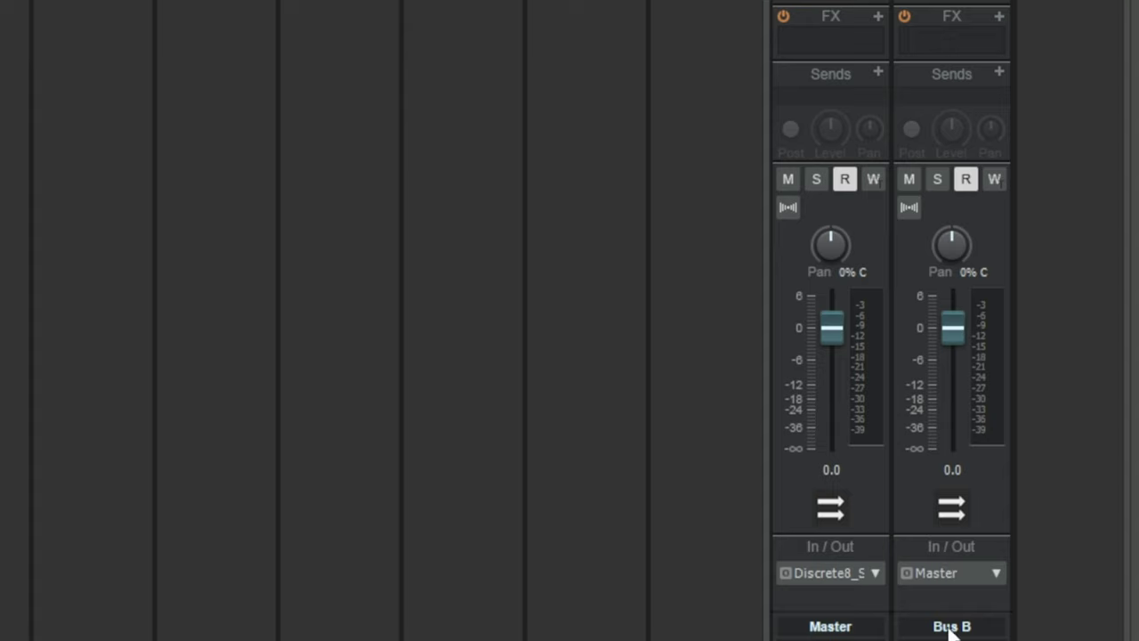
pyautogui.click(951, 629)
pyautogui.doubleClick(951, 627)
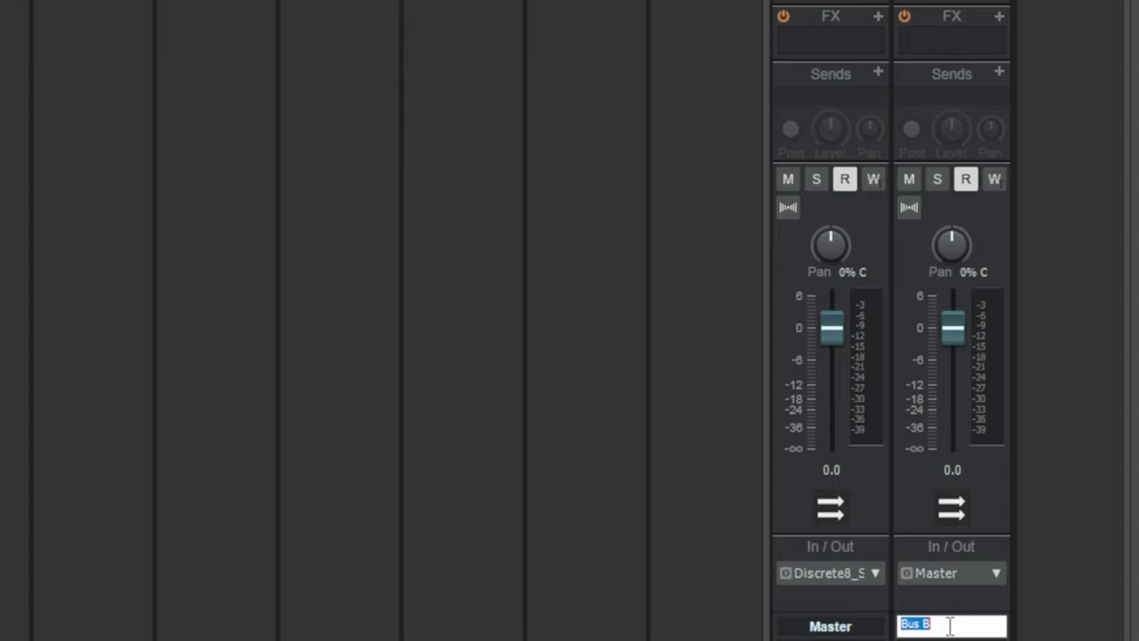
pyautogui.write('Kick COMP')
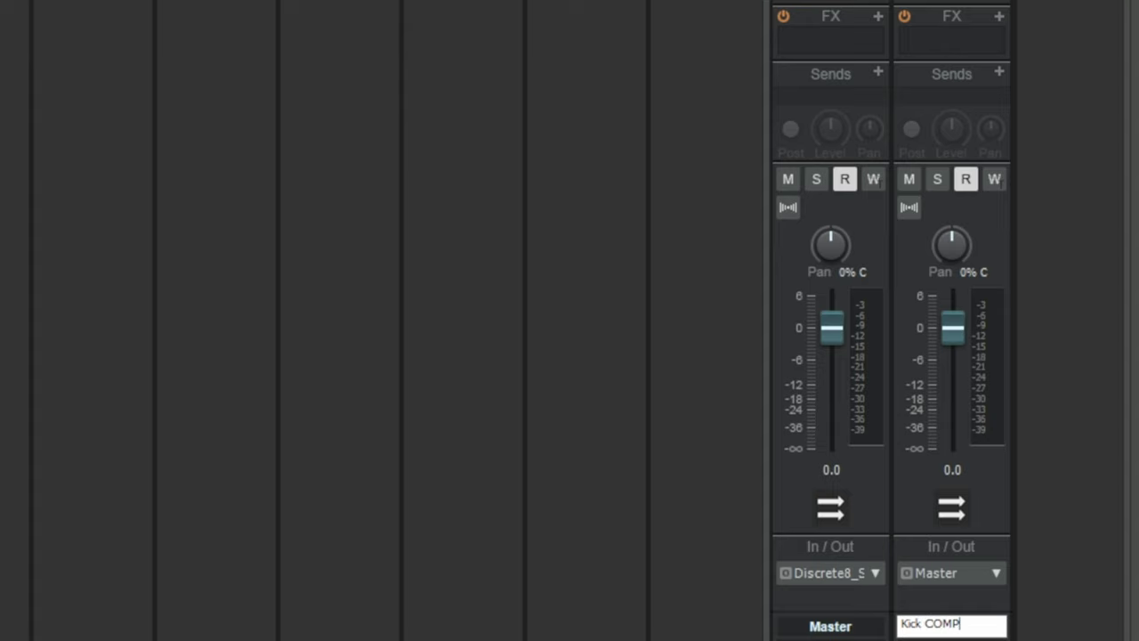
pyautogui.press('Return')
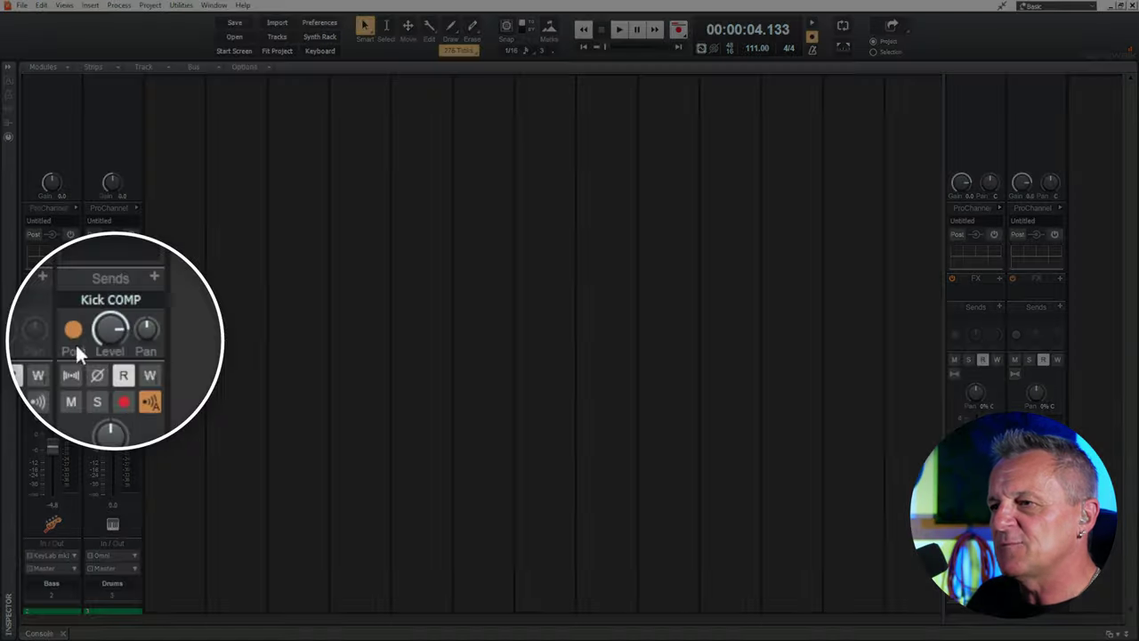
# Step: Switch the Drums channel's Kick COMP send to pre-fader, pull the Drums volume fader down to -INF and play the project briefly
pyautogui.click(73, 334)
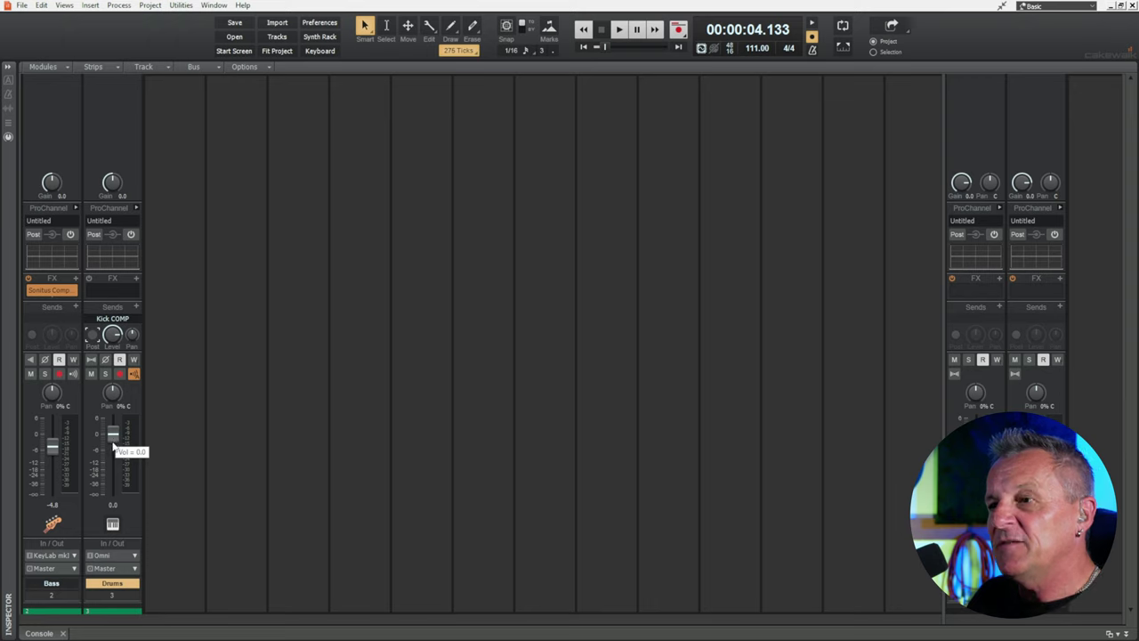
pyautogui.moveTo(113, 445); pyautogui.dragTo(113, 494)
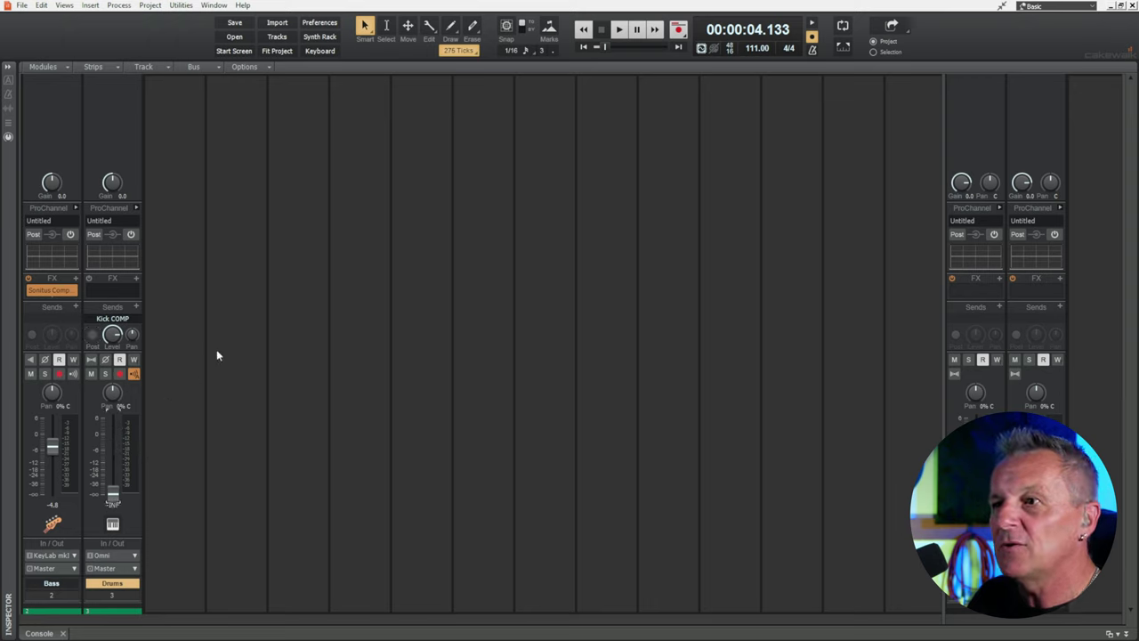
pyautogui.click(1037, 380)
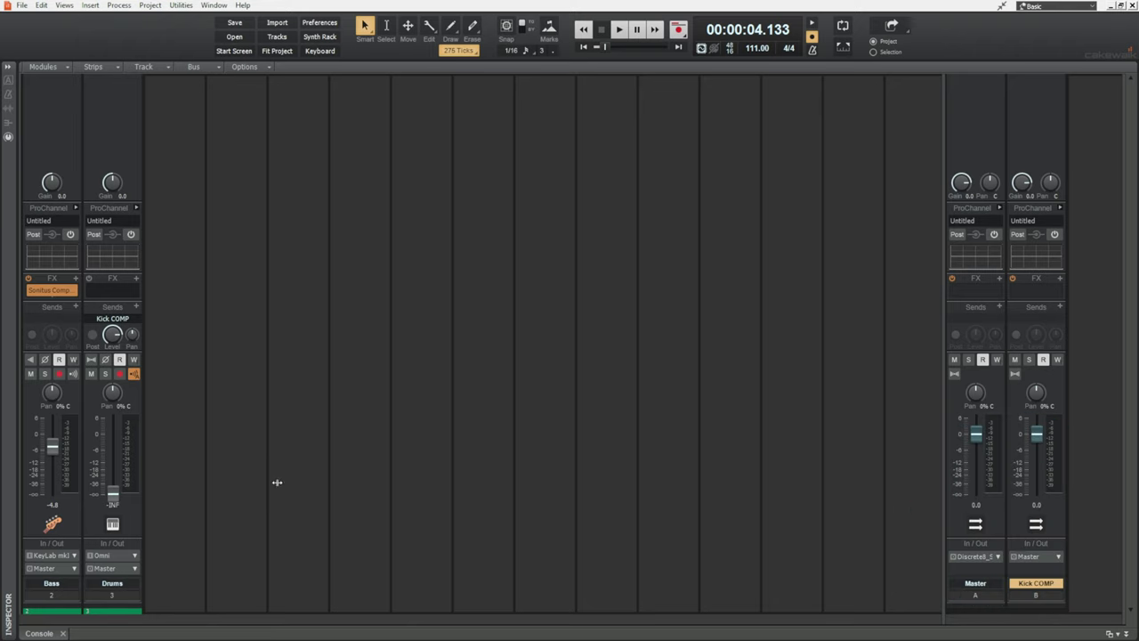
pyautogui.press('Left')
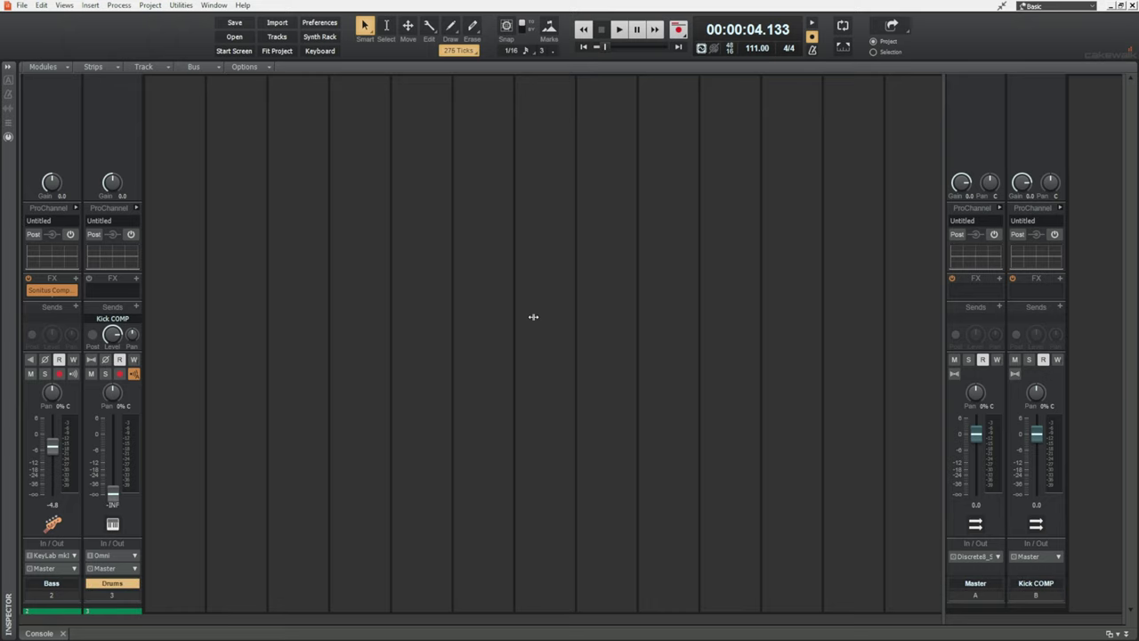
pyautogui.press('space')
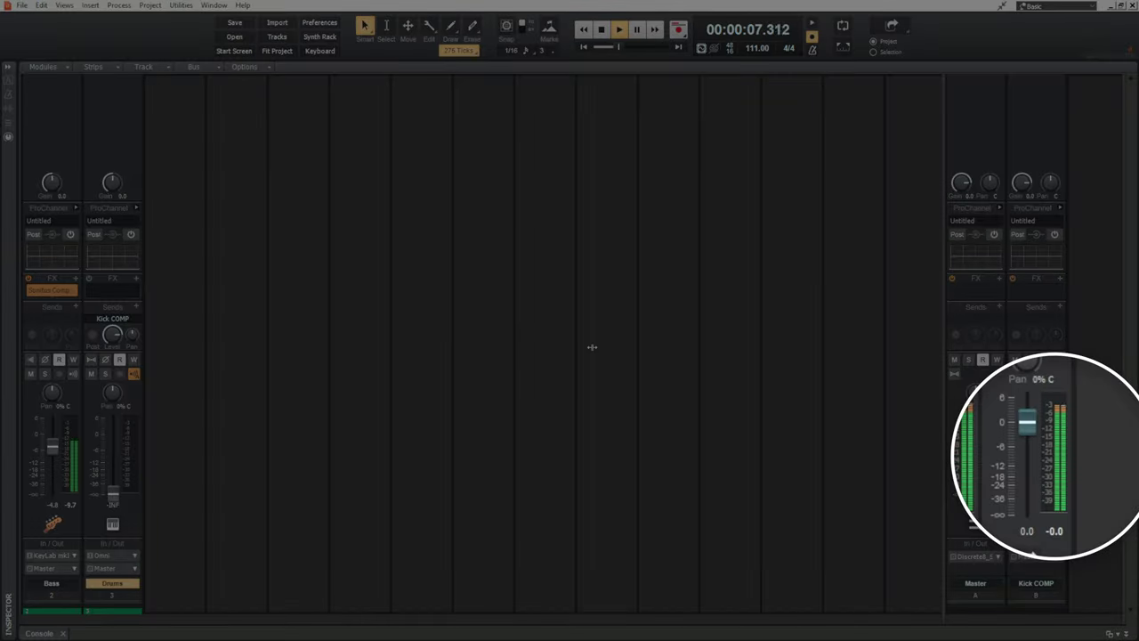
pyautogui.press('space')
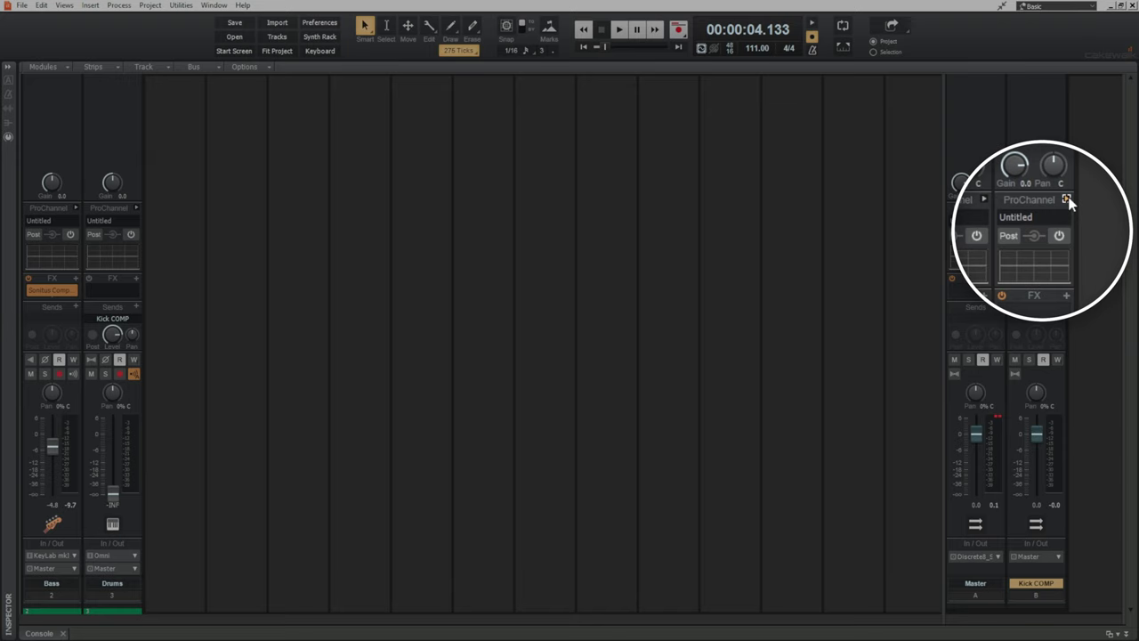
# Step: Expand the Kick COMP bus's ProChannel in a widened bus area, then open and enable its QuadCurve Equalizer
pyautogui.click(1061, 208)
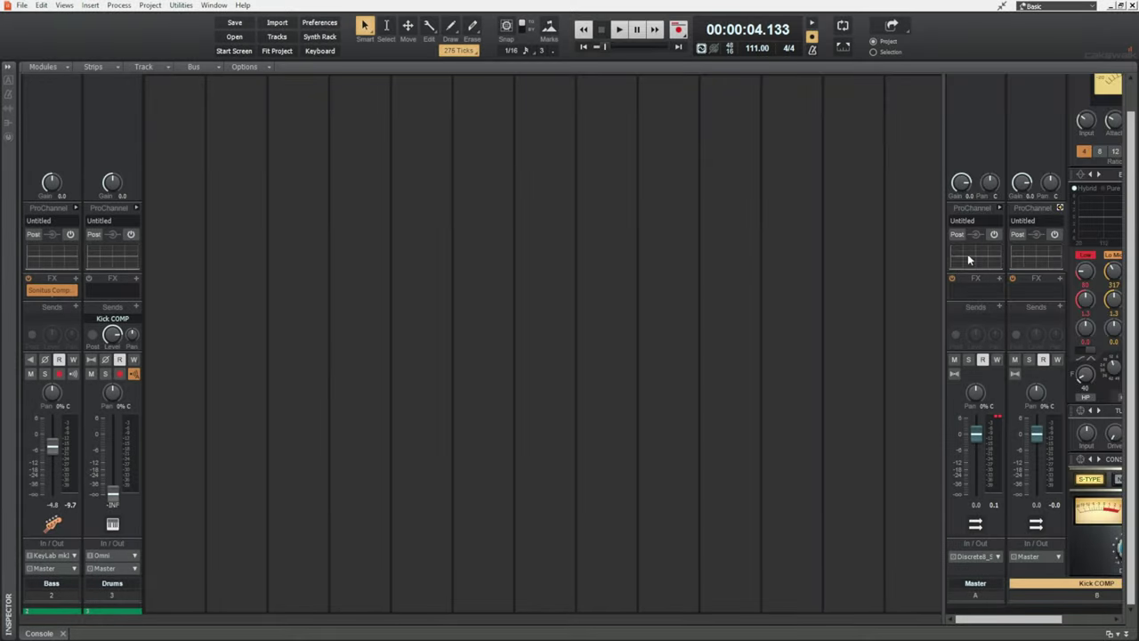
pyautogui.moveTo(944, 282); pyautogui.dragTo(794, 279)
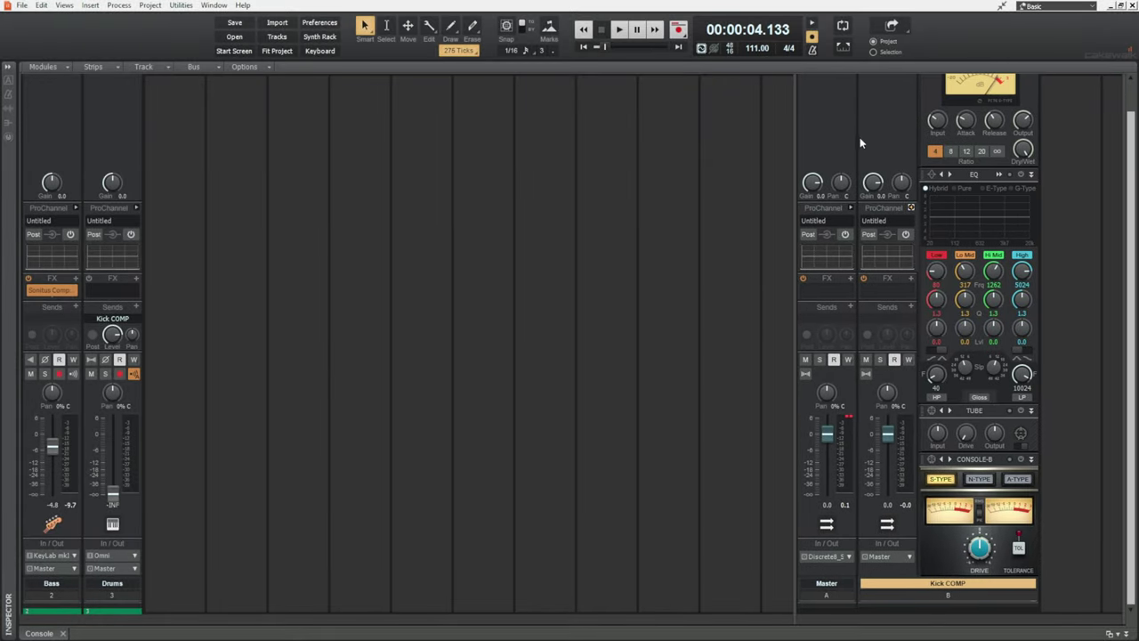
pyautogui.doubleClick(1012, 205)
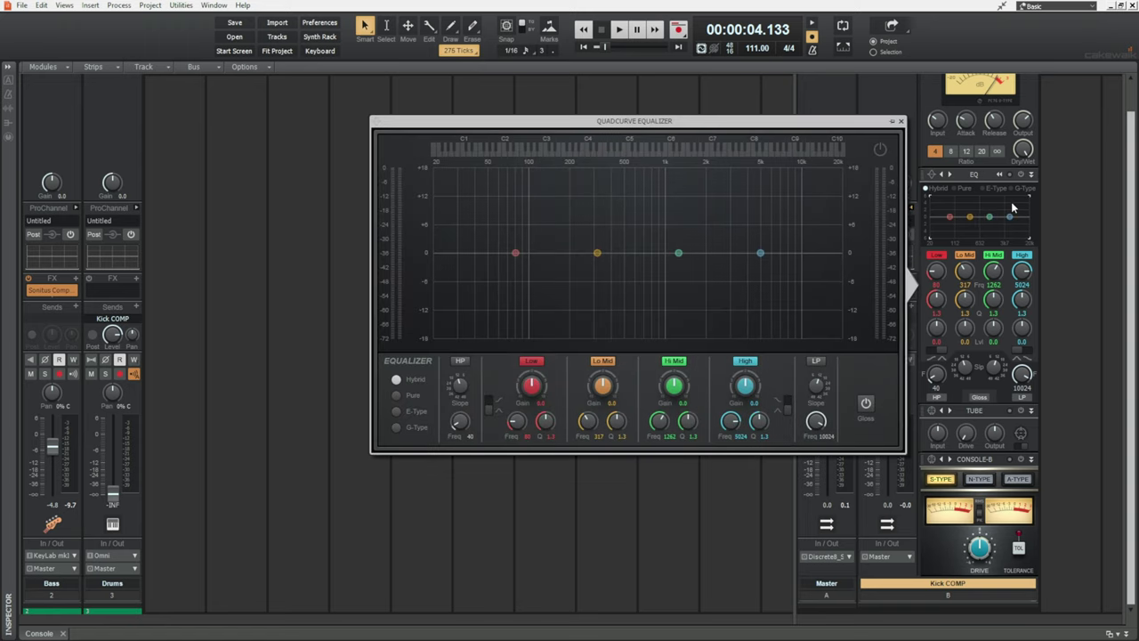
pyautogui.click(880, 151)
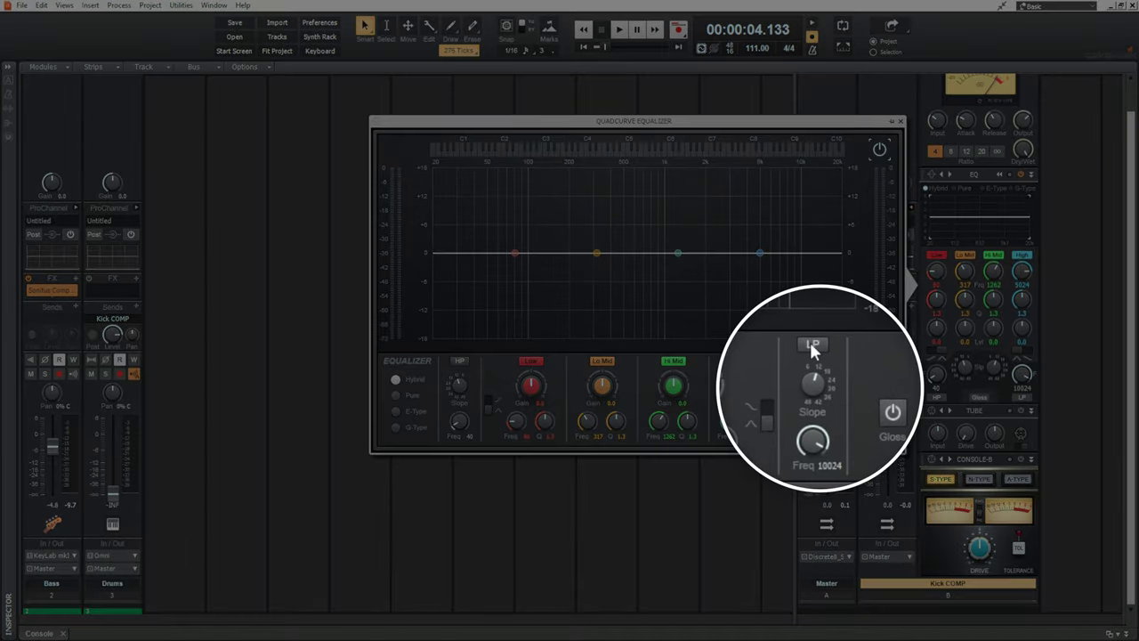
# Step: Enable the equalizer's low-pass filter at 187 Hz with a steeper slope and play the project briefly to audition the isolated kick
pyautogui.click(813, 345)
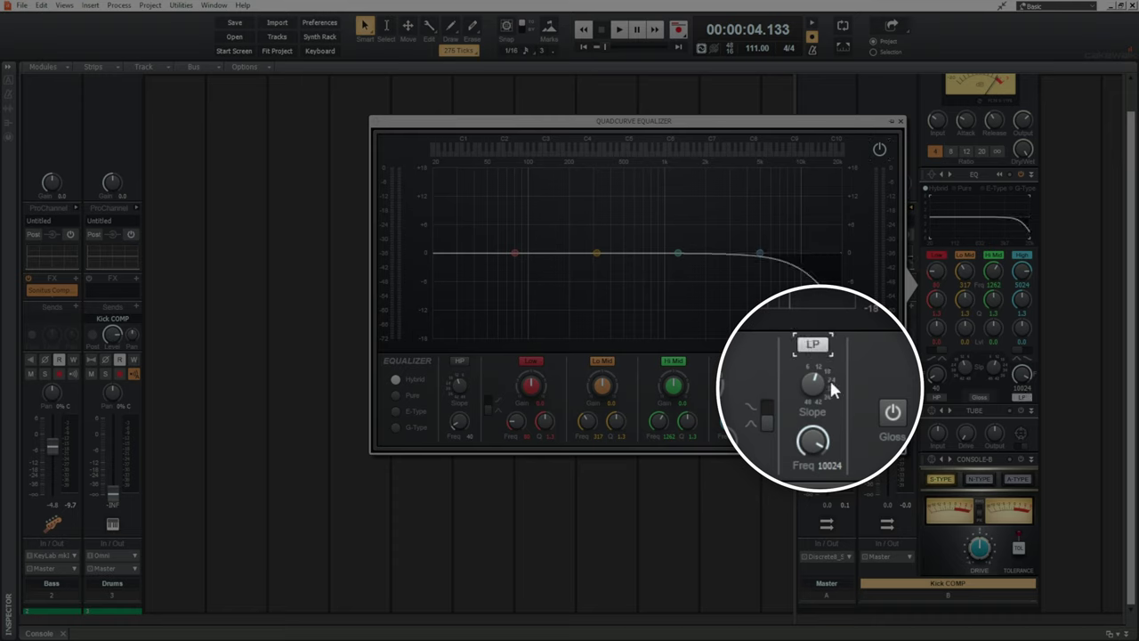
pyautogui.moveTo(812, 445); pyautogui.dragTo(813, 531)
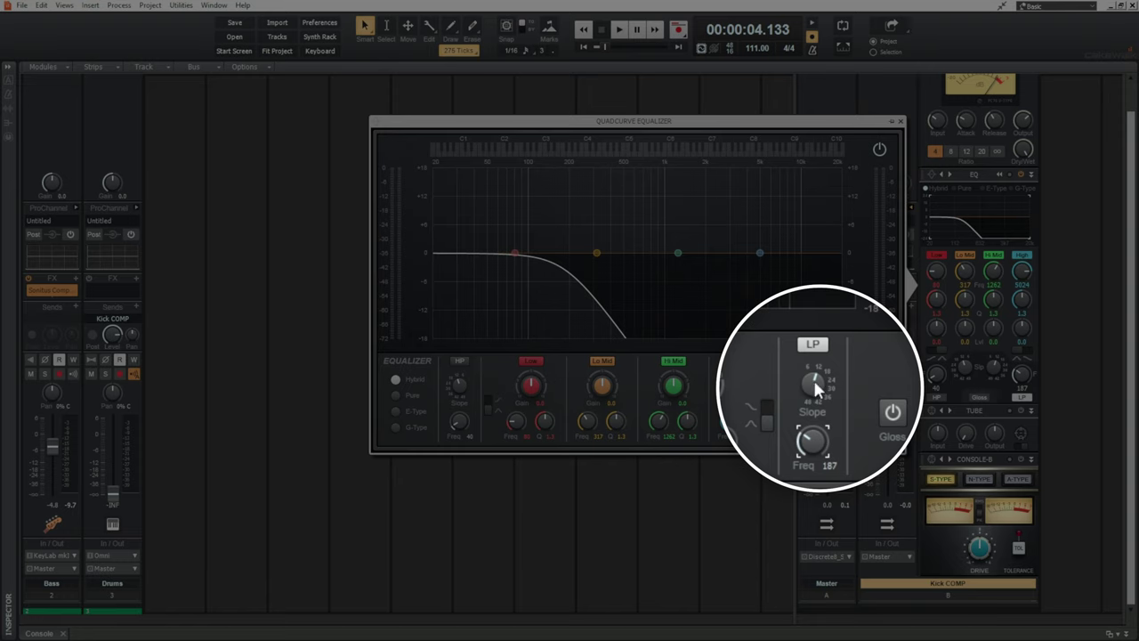
pyautogui.moveTo(812, 383); pyautogui.dragTo(813, 369)
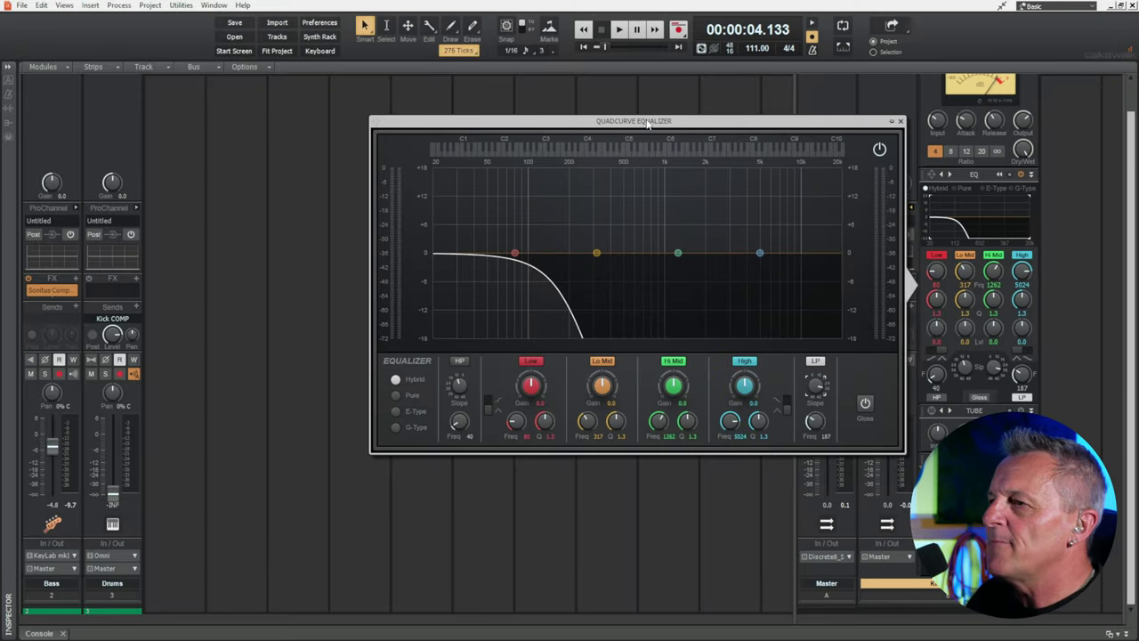
pyautogui.press('space')
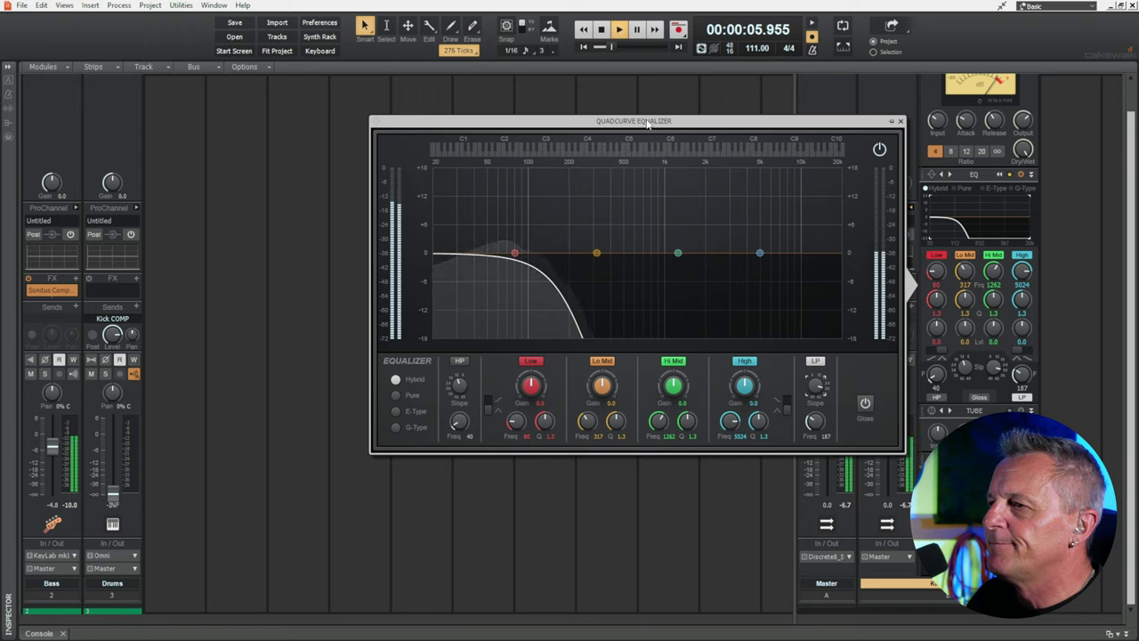
pyautogui.press('space')
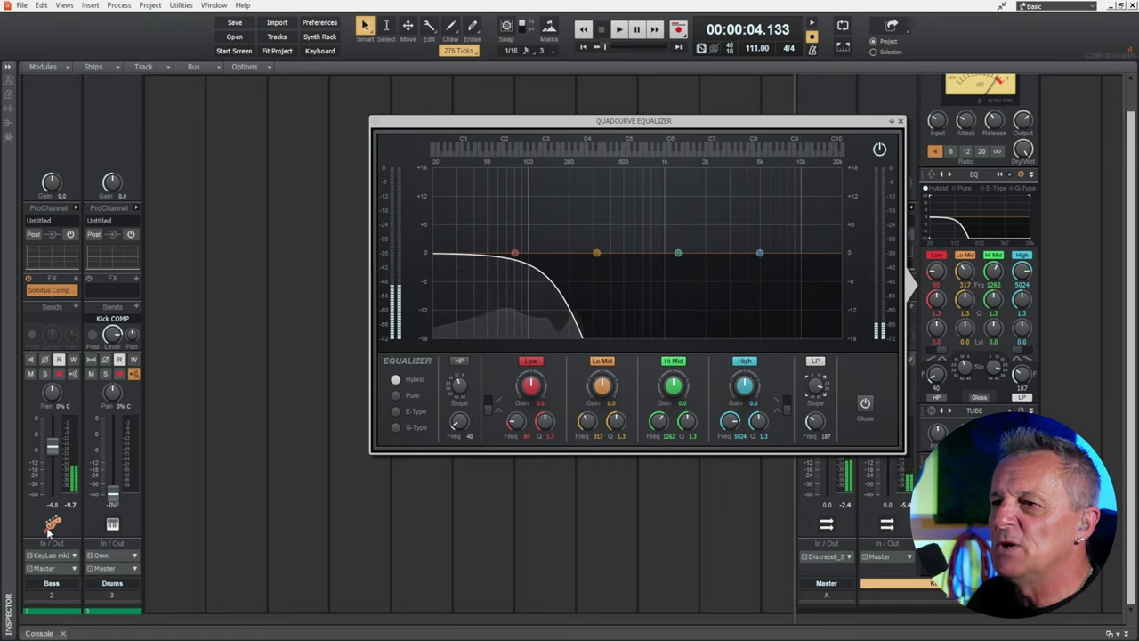
# Step: Mute the Bass channel, reopen the Kick COMP bus's equalizer and play the project briefly to audition the filtered kick alone
pyautogui.click(30, 374)
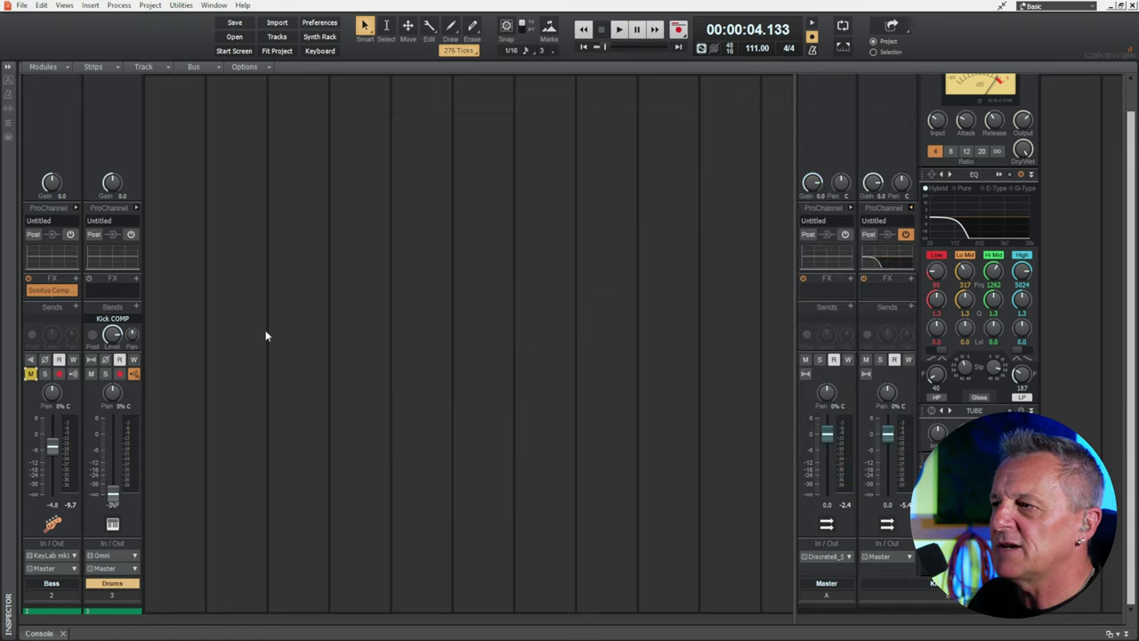
pyautogui.doubleClick(1001, 205)
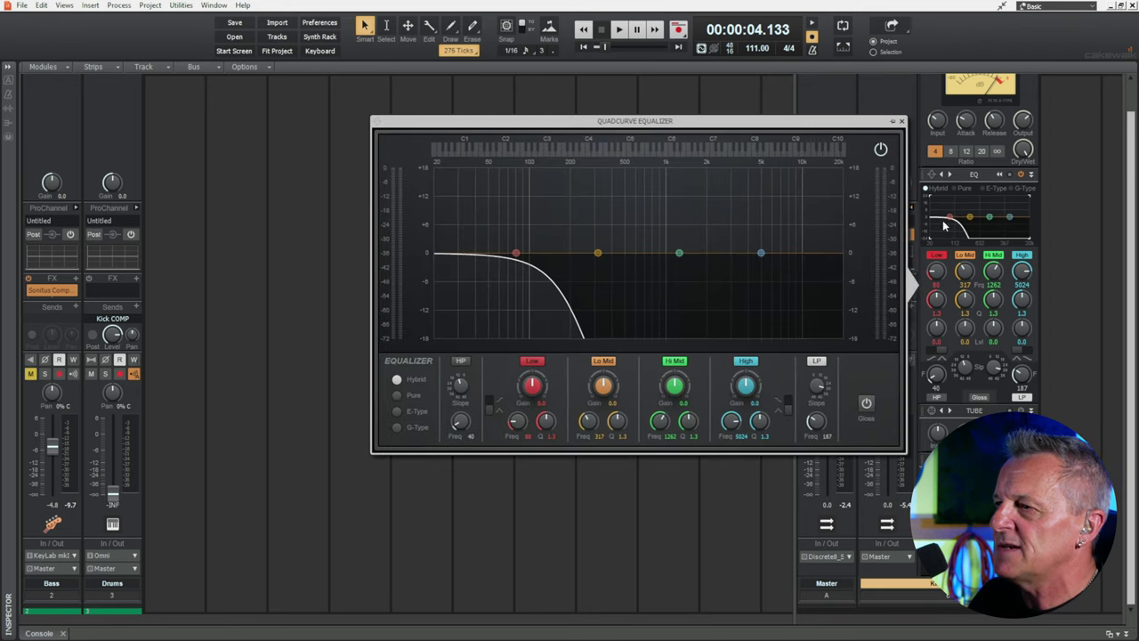
pyautogui.press('space')
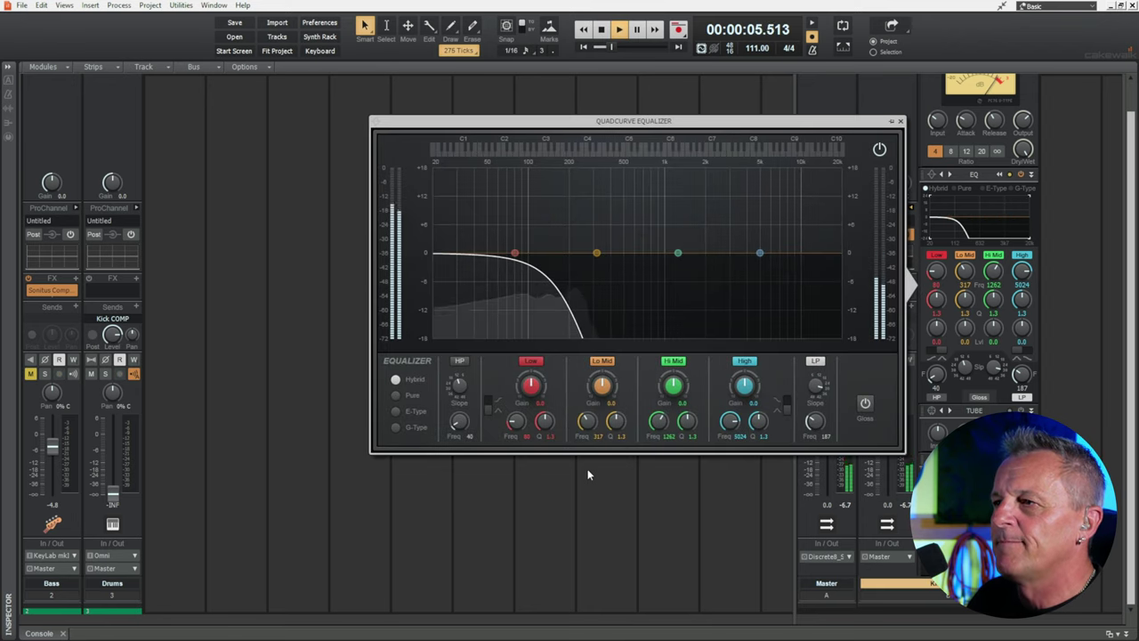
pyautogui.press('space')
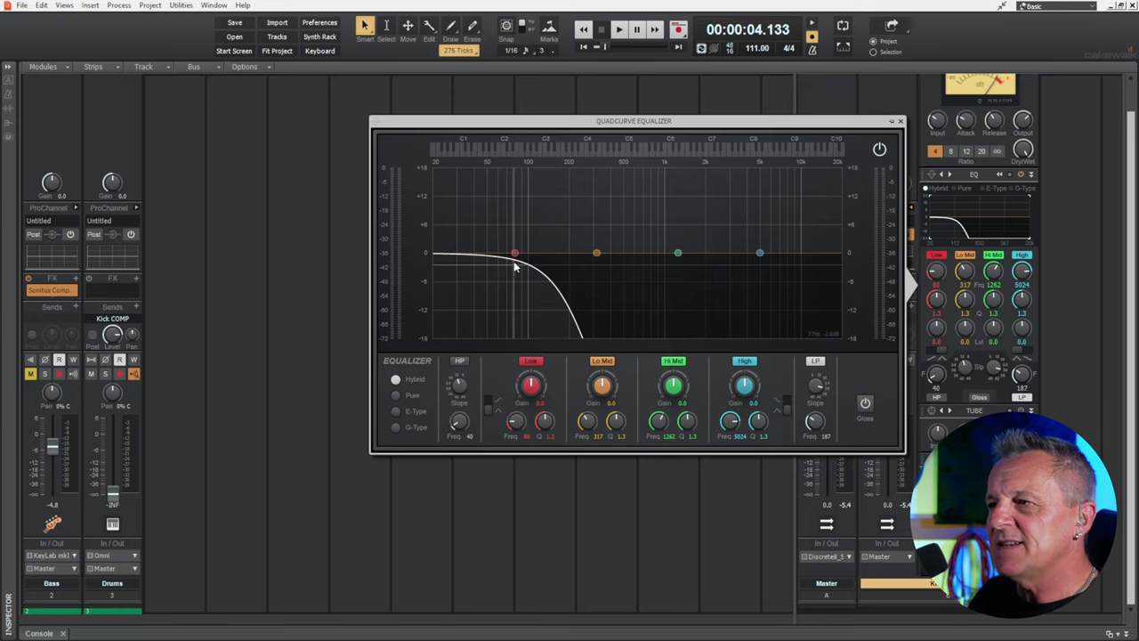
# Step: Boost the equalizer's Low band by about 10.2 dB at 81 Hz, playing the project while refining the peak
pyautogui.moveTo(514, 255); pyautogui.dragTo(516, 200)
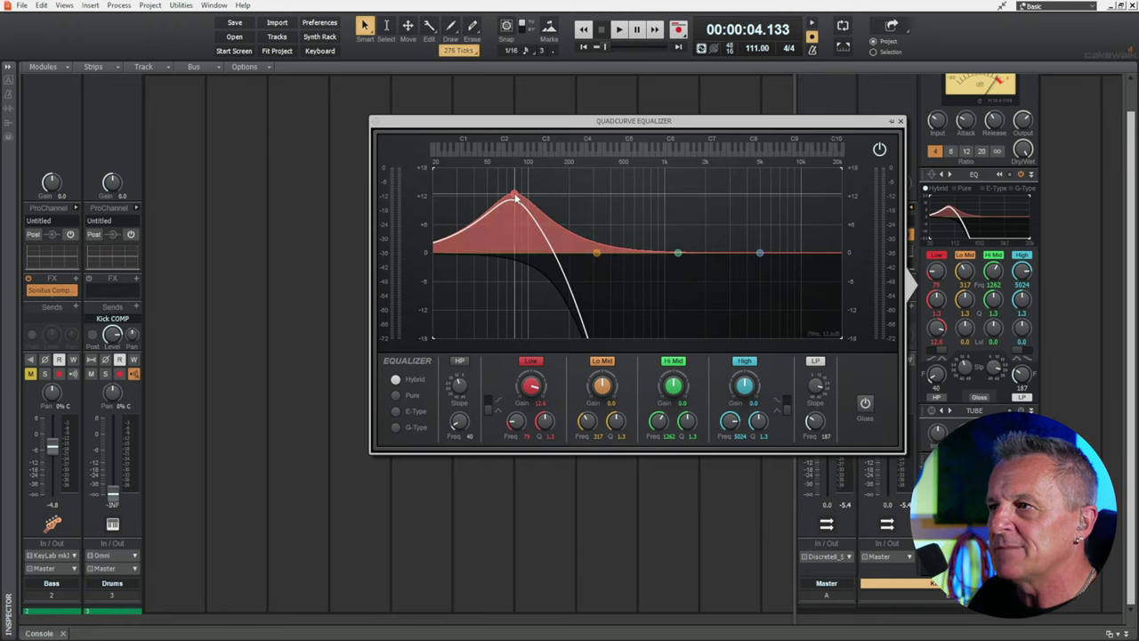
pyautogui.press('space')
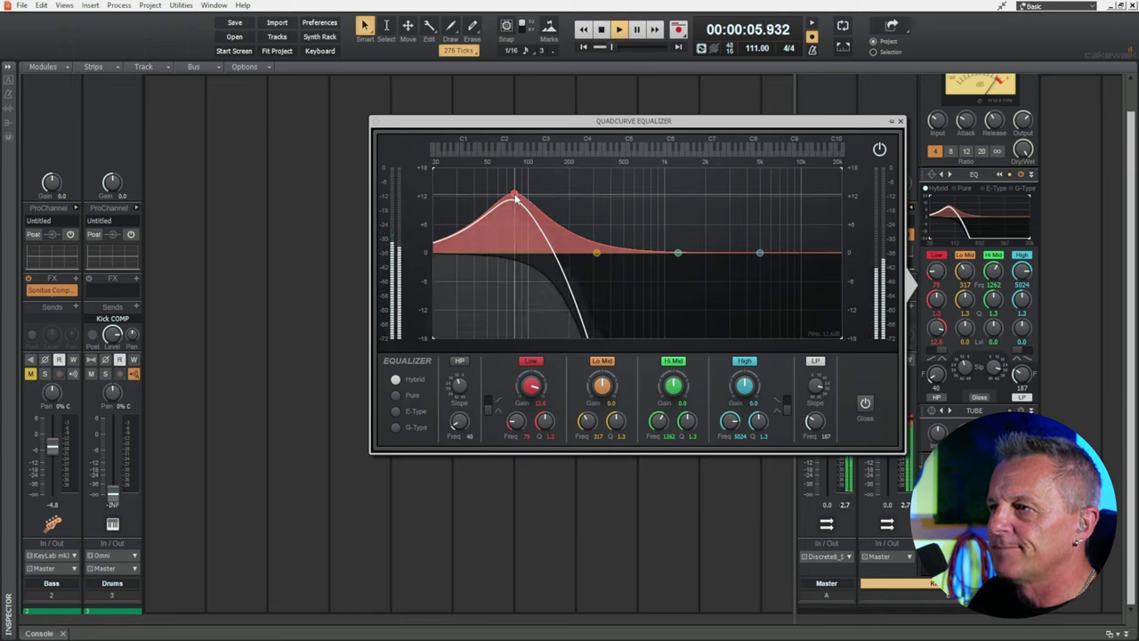
pyautogui.moveTo(514, 193); pyautogui.dragTo(518, 210)
pyautogui.press('space')
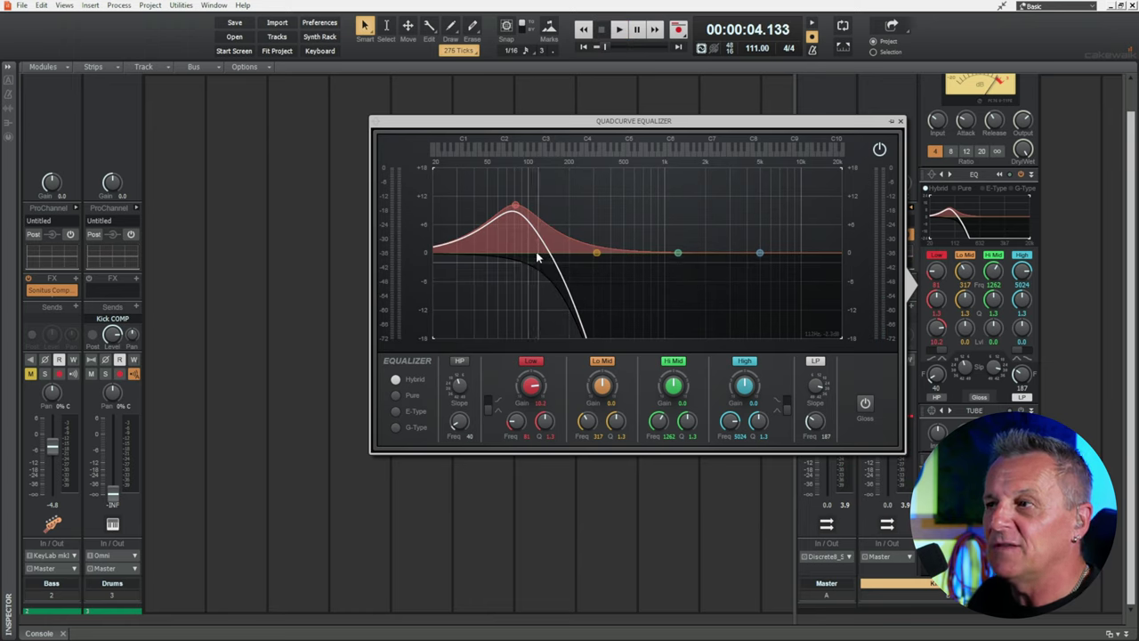
# Step: Close the equalizer, check the Kick COMP bus for clipping during playback, and lower the Drums channel's Kick COMP send level
pyautogui.click(998, 205)
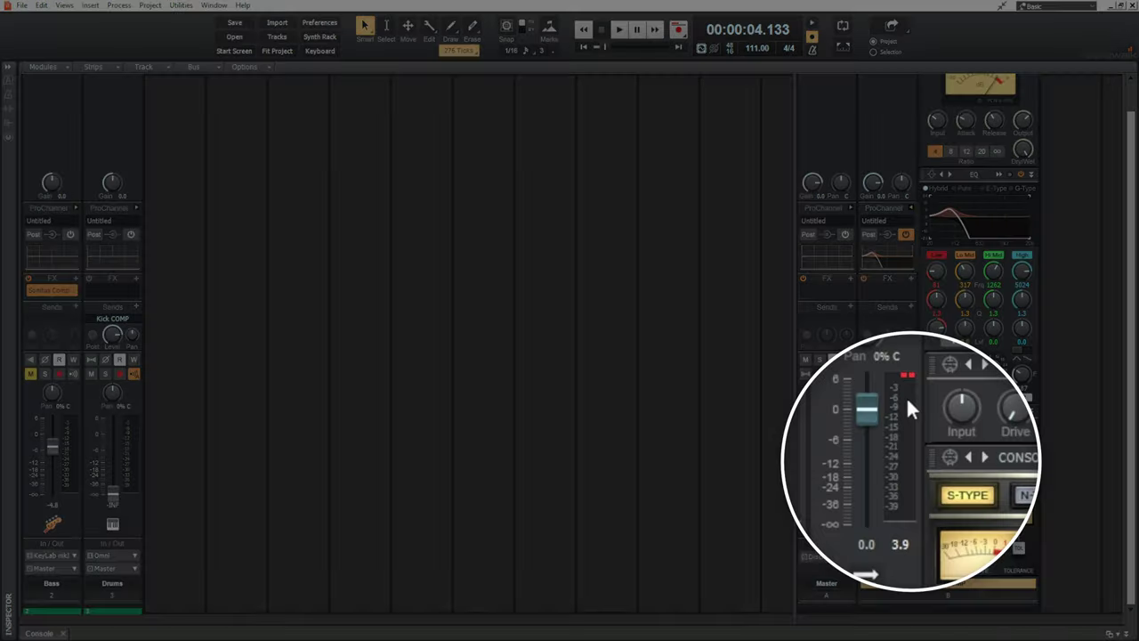
pyautogui.press('space')
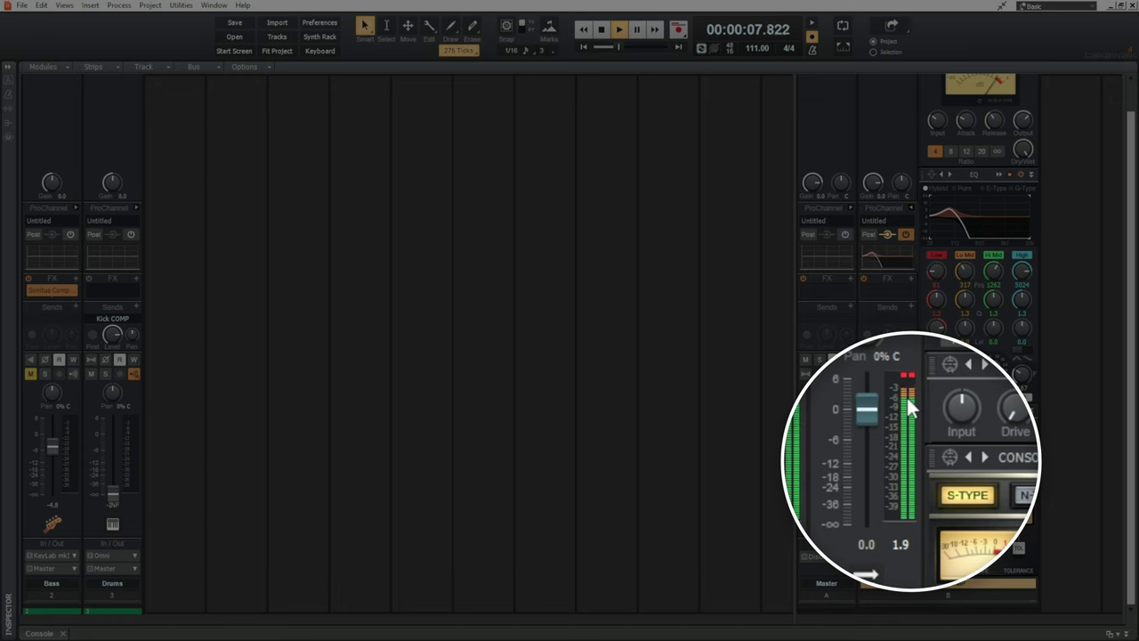
pyautogui.press('space')
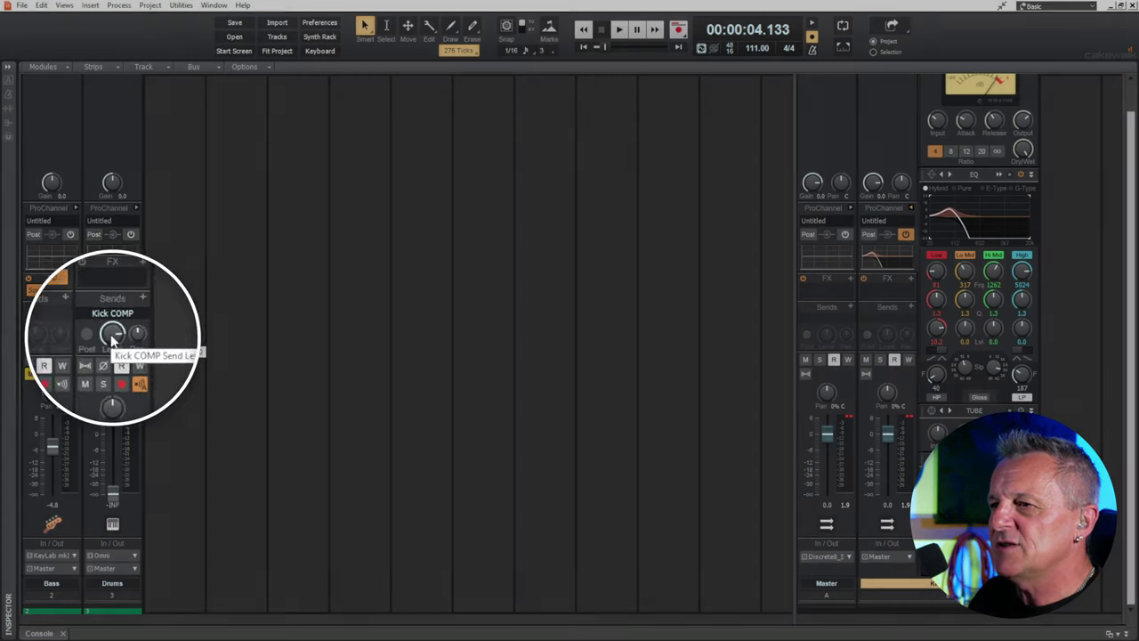
pyautogui.click(113, 336)
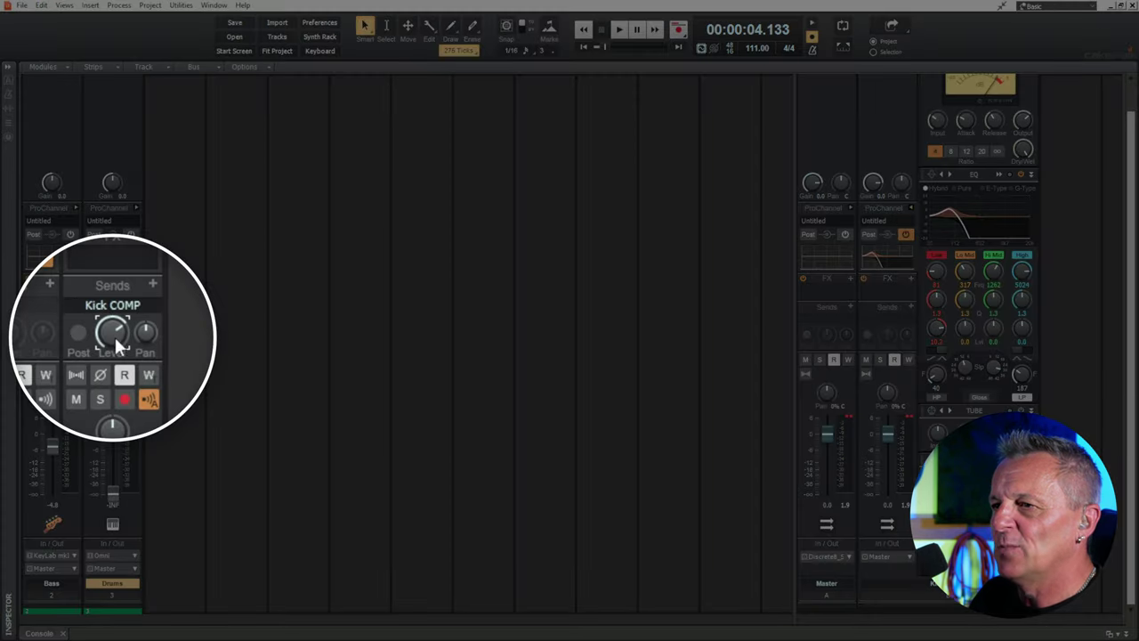
pyautogui.press('space')
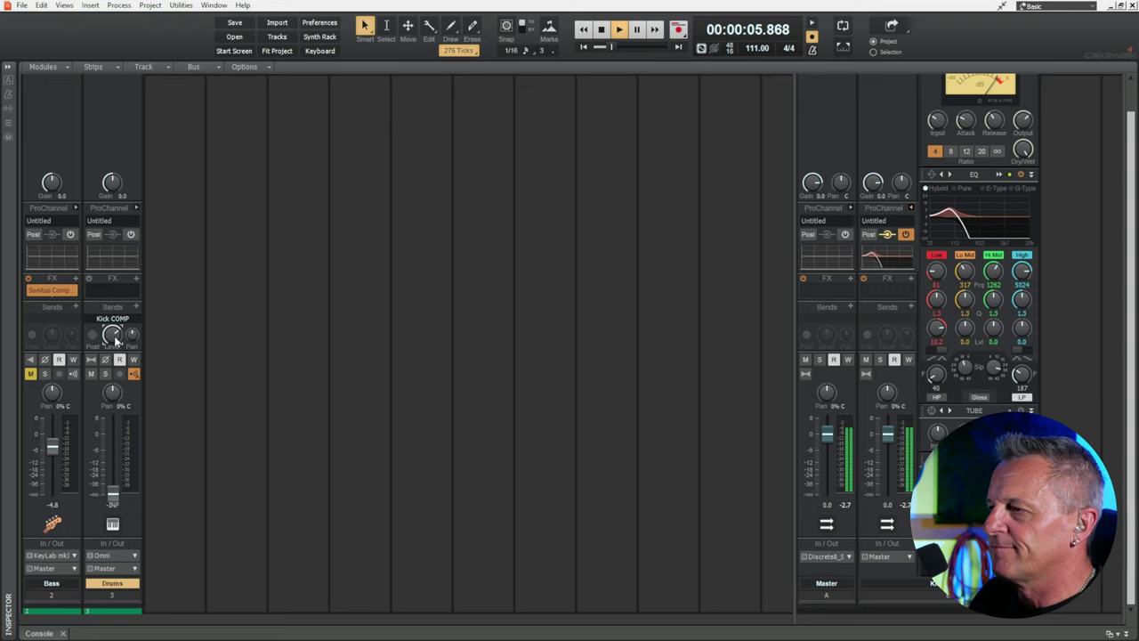
pyautogui.press('space')
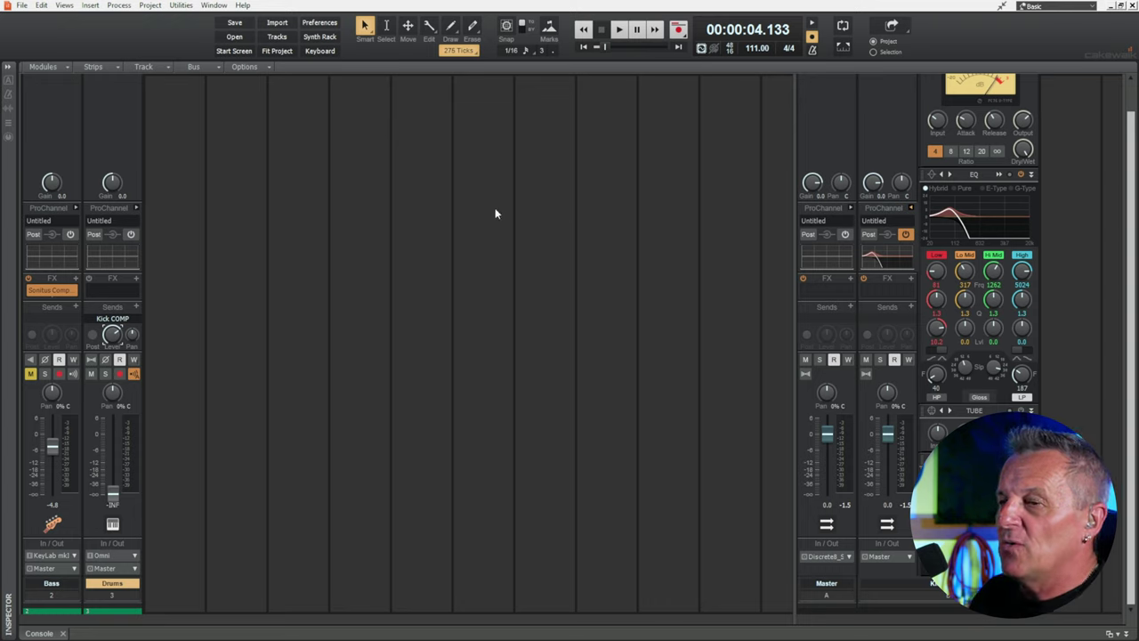
# Step: Open the Bass channel's Sonitus compressor and add a send from the Kick COMP bus to Sonitus:fx Compressor (Side Input)-Bass
pyautogui.doubleClick(53, 299)
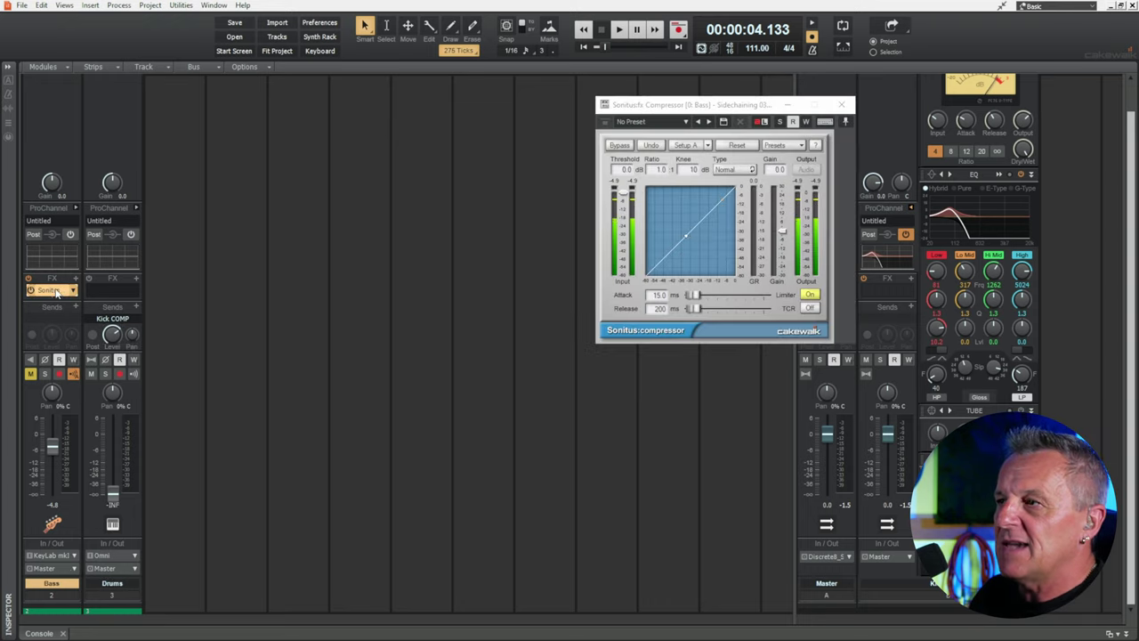
pyautogui.moveTo(737, 106); pyautogui.dragTo(368, 130)
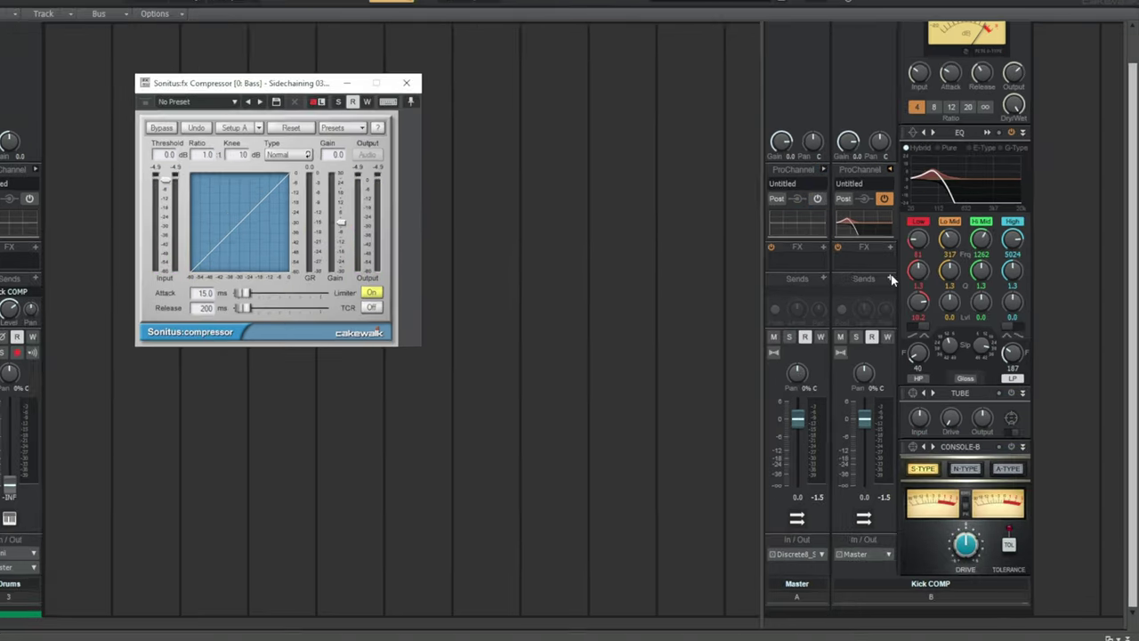
pyautogui.click(911, 306)
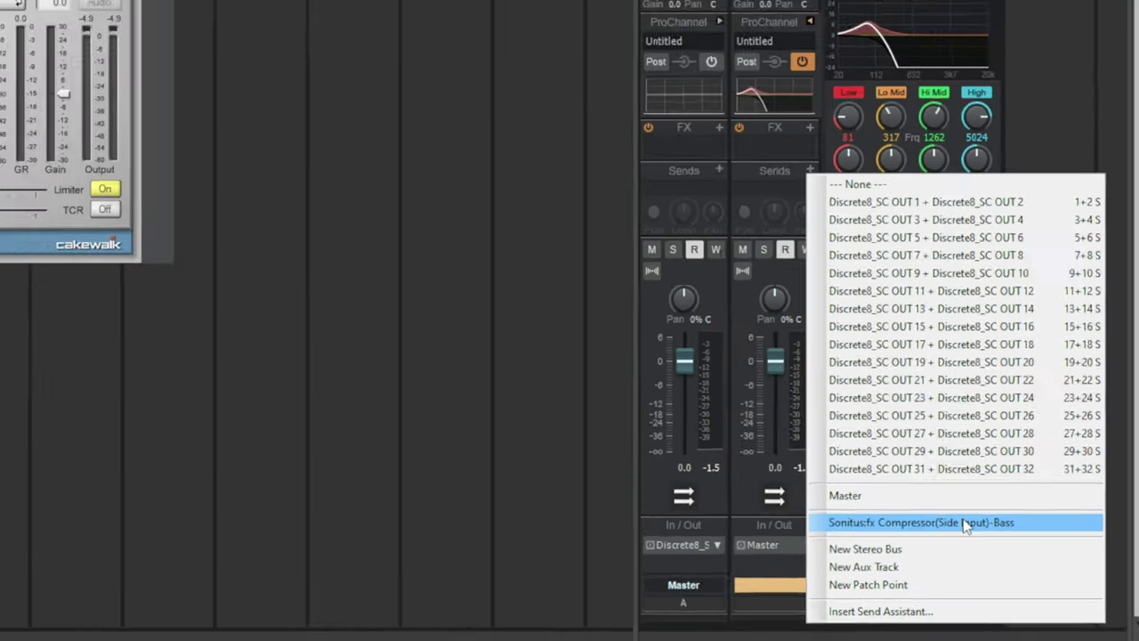
pyautogui.click(917, 503)
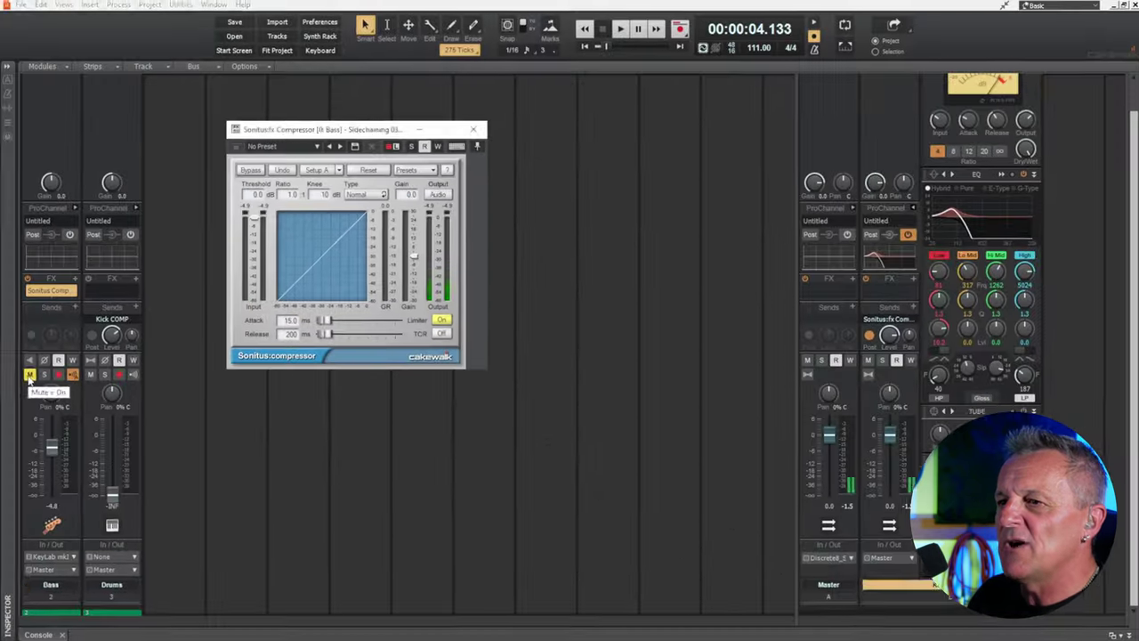
# Step: Unmute the Bass channel and raise the Drums volume fader to about -3 dB
pyautogui.click(29, 375)
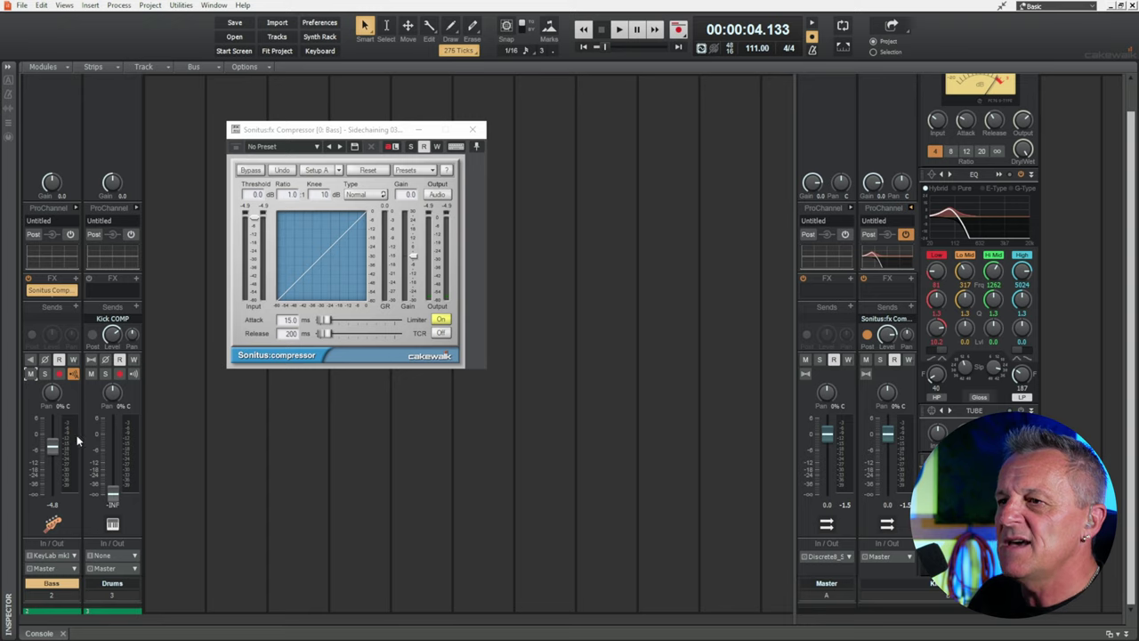
pyautogui.moveTo(113, 494); pyautogui.dragTo(113, 441)
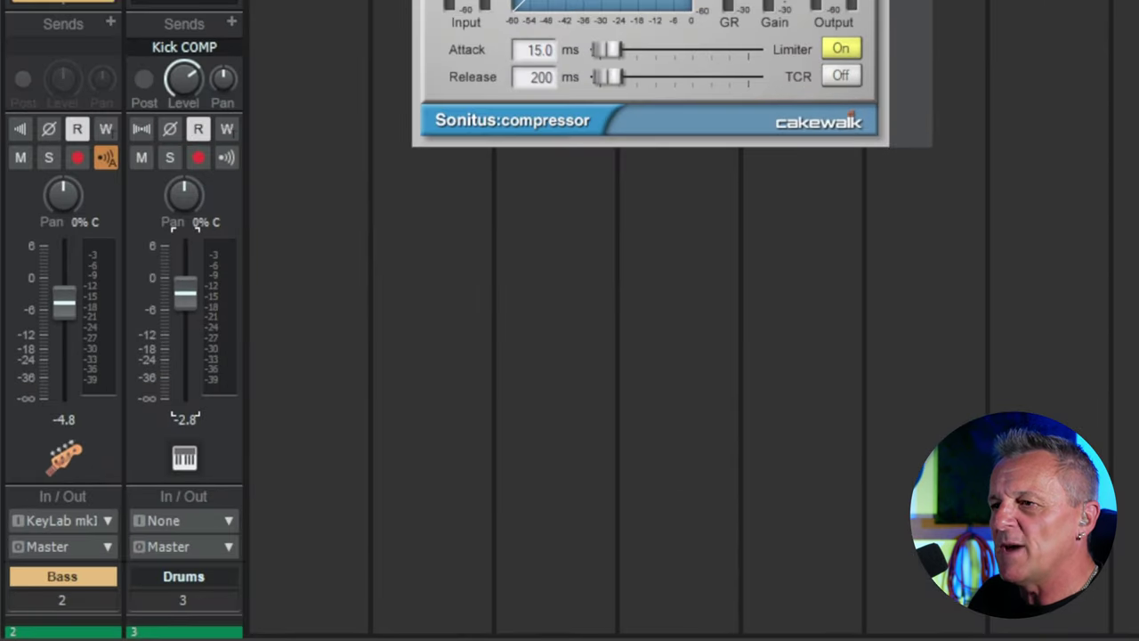
pyautogui.moveTo(185, 294); pyautogui.dragTo(185, 299)
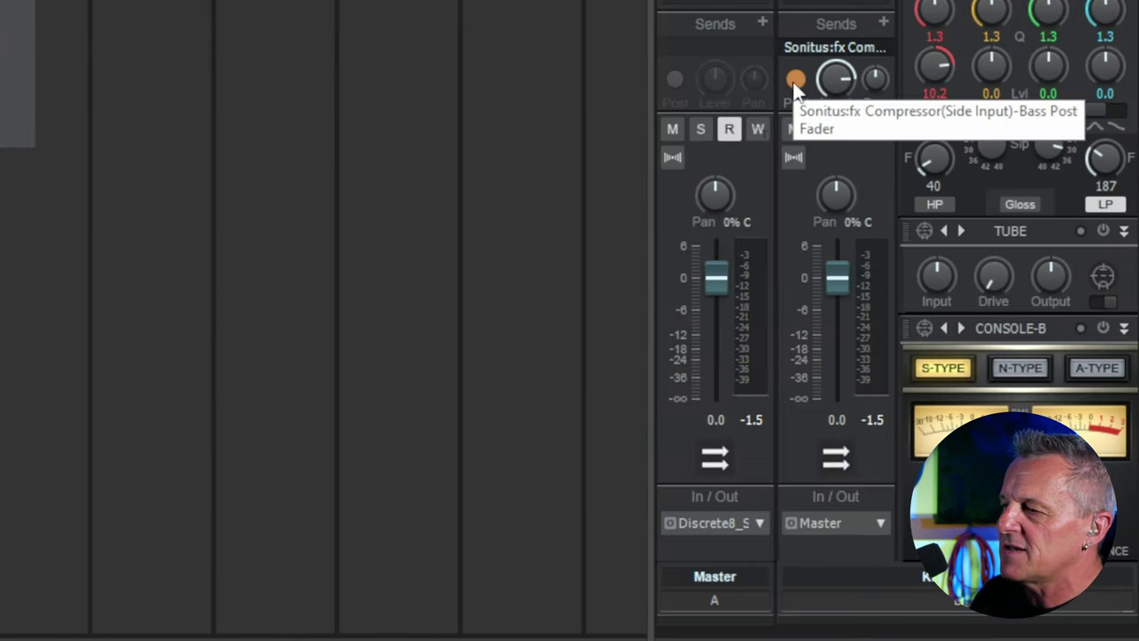
# Step: Switch the Kick COMP bus's compressor side-input send to pre-fader and pull the bus's volume fader all the way down
pyautogui.click(796, 80)
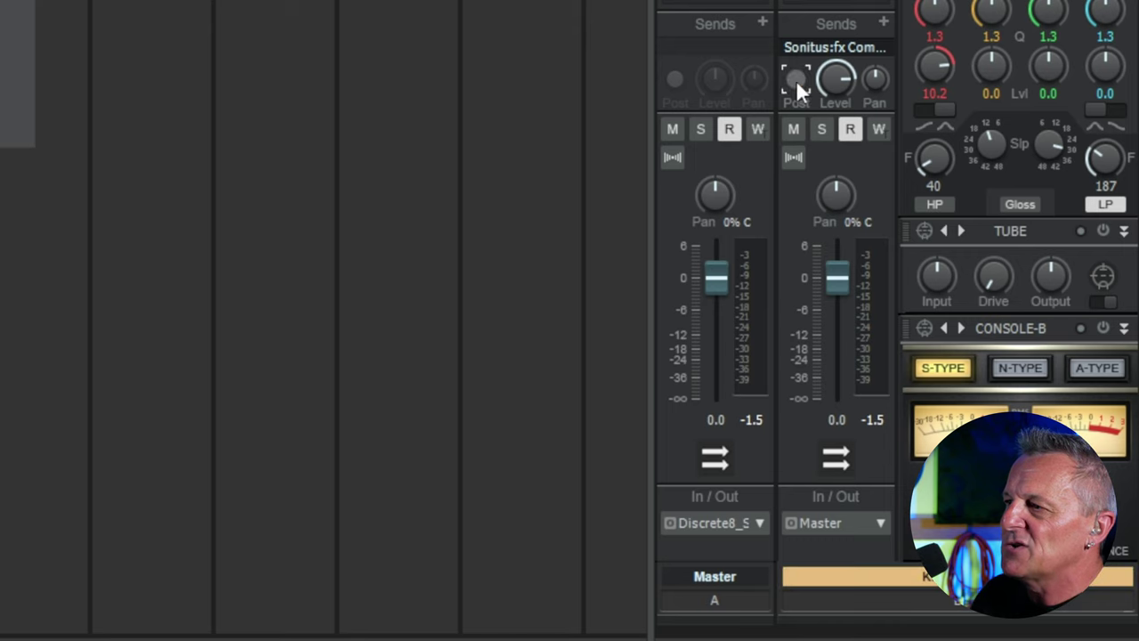
pyautogui.moveTo(841, 279); pyautogui.dragTo(837, 396)
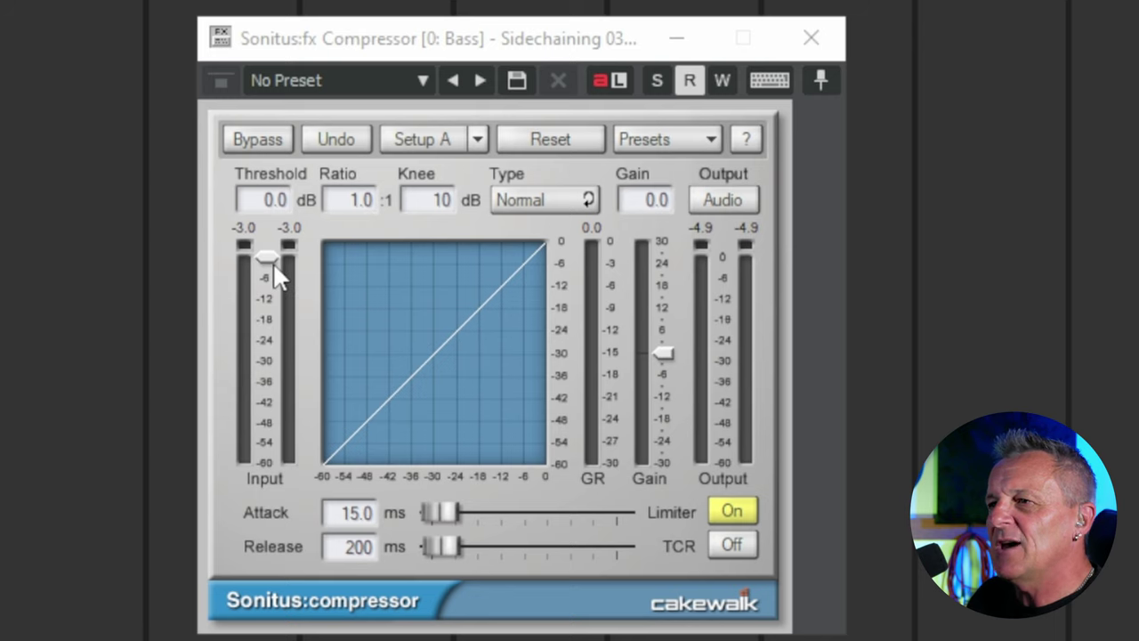
# Step: Set the Bass compressor's ratio to 4.5:1 and its threshold to about -27.9 dB, fine-tuning the threshold during playback
pyautogui.moveTo(355, 199); pyautogui.dragTo(278, 280)
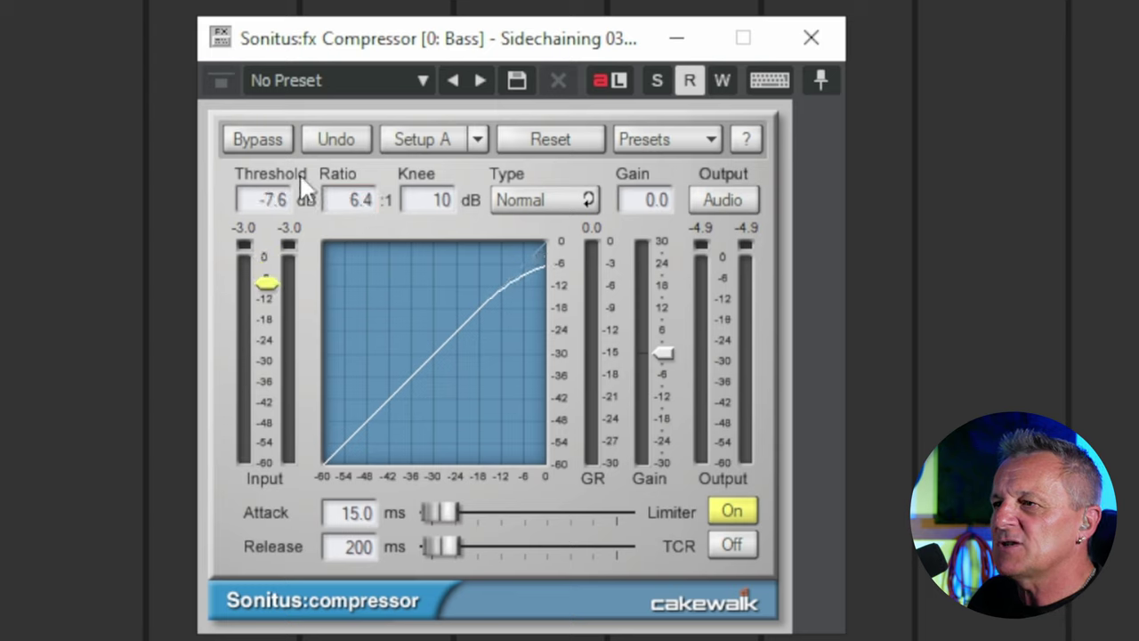
pyautogui.moveTo(349, 196); pyautogui.dragTo(348, 166)
pyautogui.moveTo(267, 285); pyautogui.dragTo(273, 354)
pyautogui.press('space')
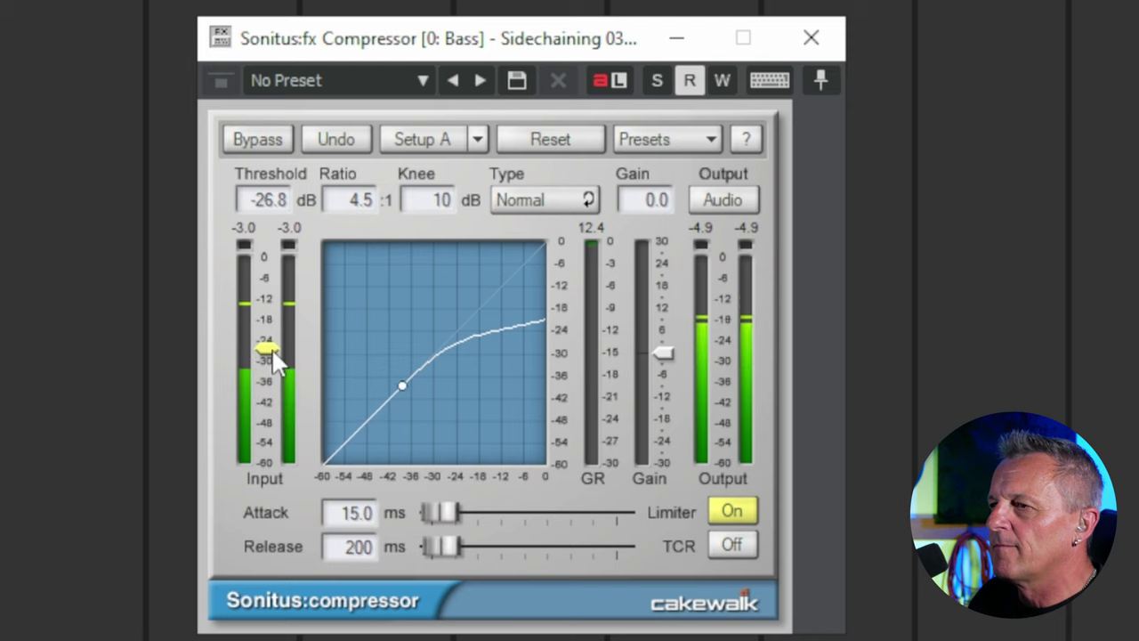
pyautogui.moveTo(272, 348); pyautogui.dragTo(272, 353)
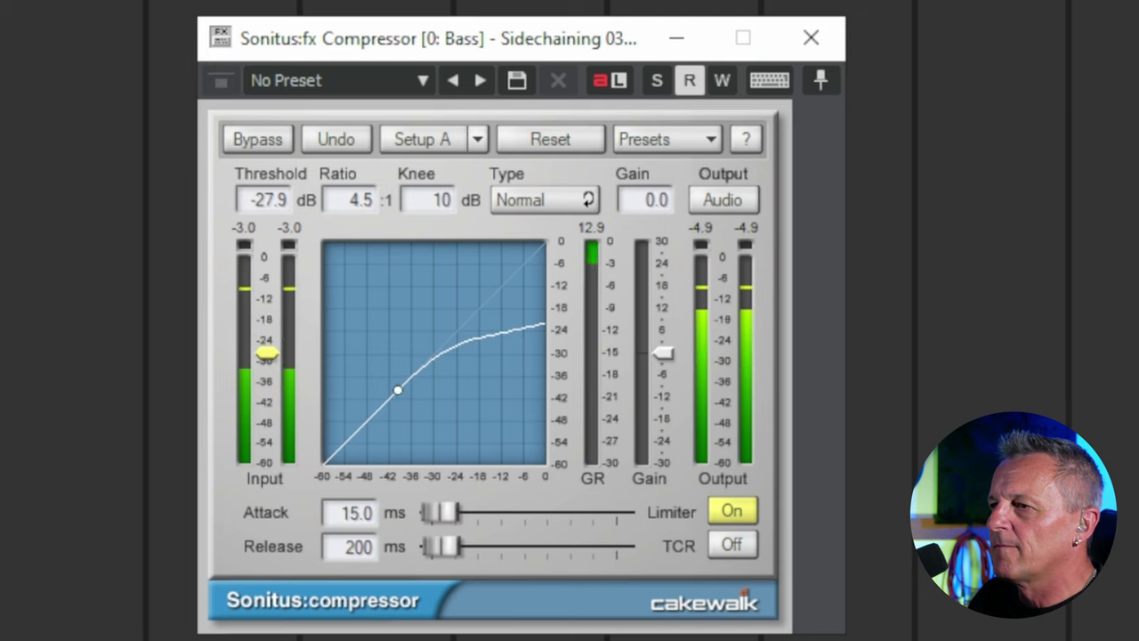